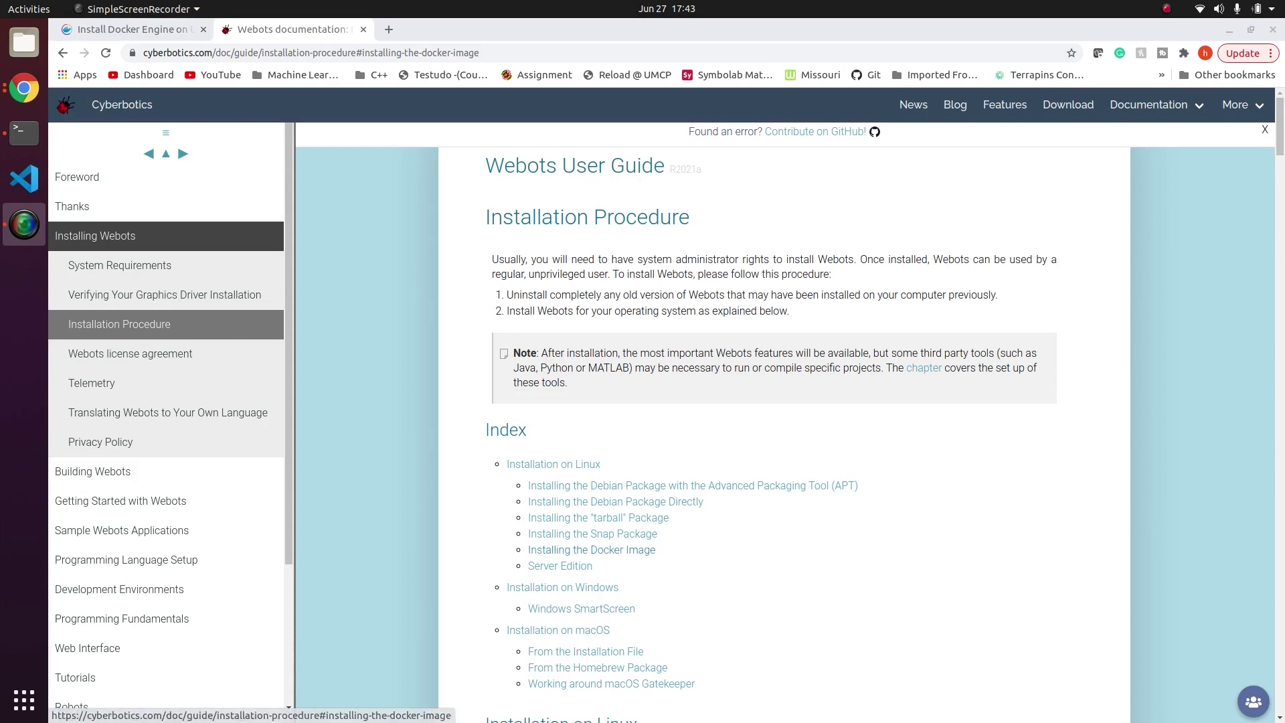
- Jump to the 'Installing the Docker Image' section from the Installation Procedure index
click(592, 549)
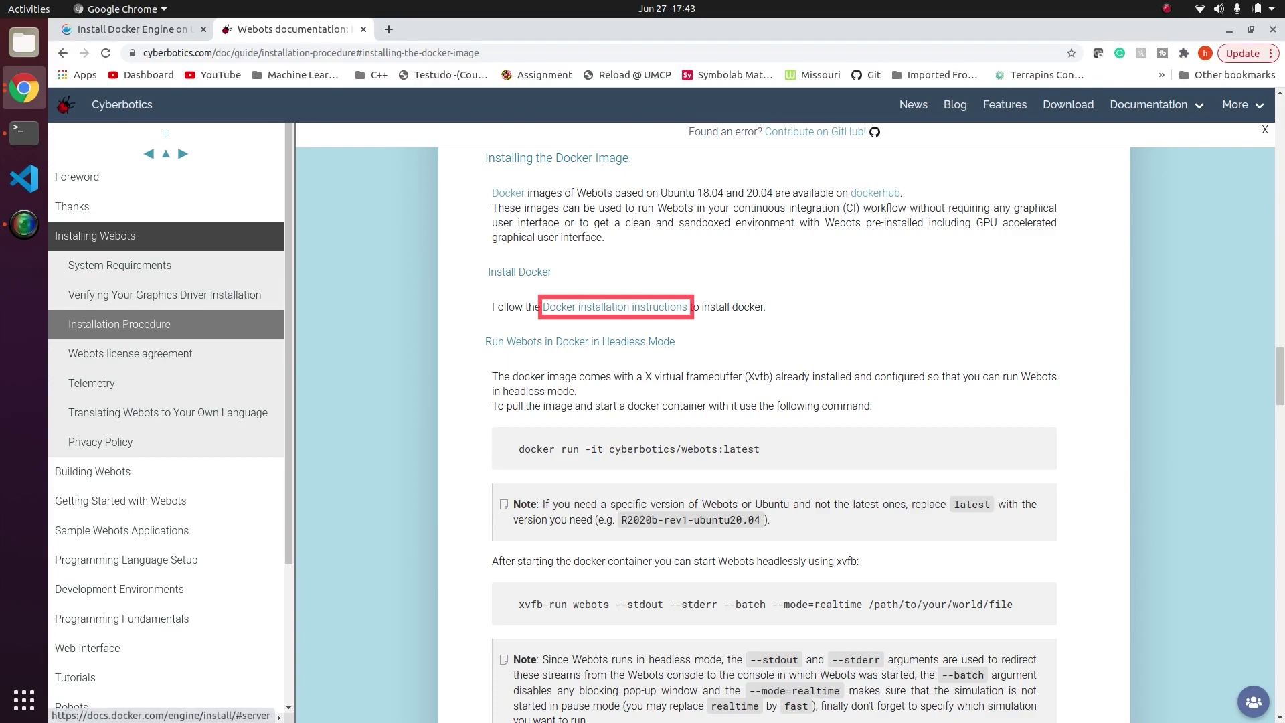
- Open Docker's 'Install Docker Engine on Ubuntu' instructions from the Webots guide
click(614, 307)
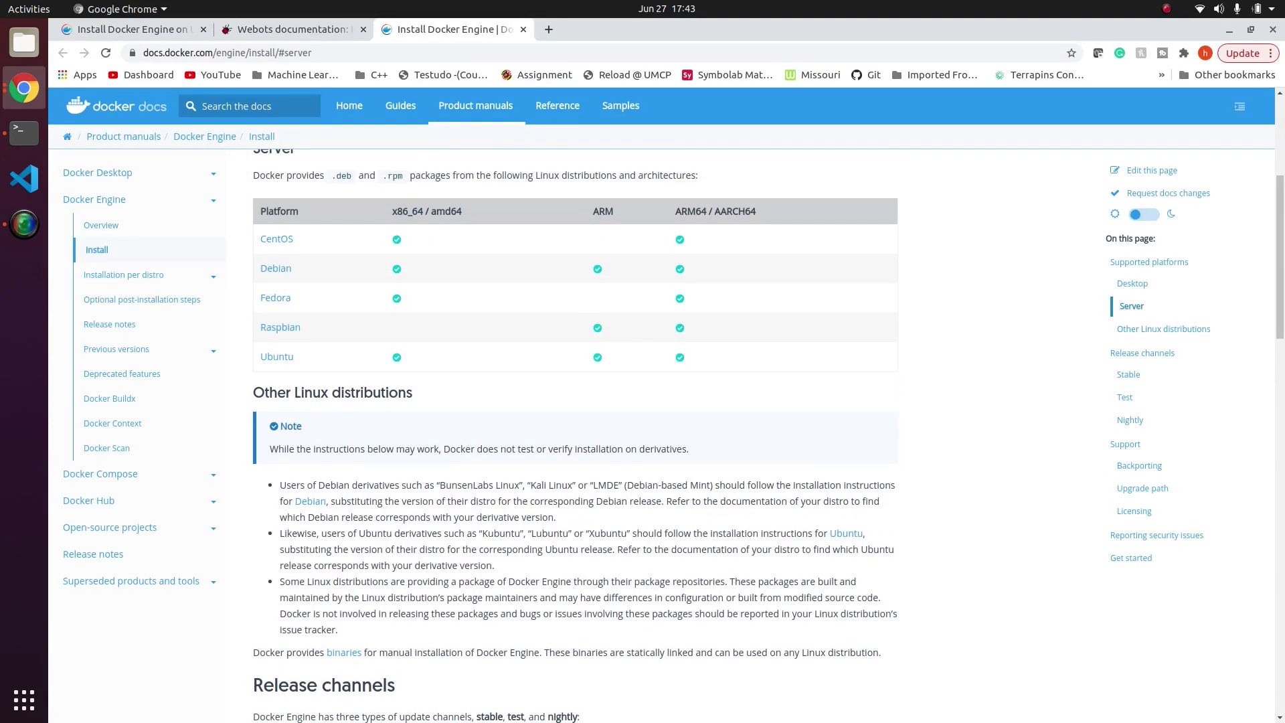
scroll(576, 435, down, 1)
scroll(576, 435, up, 7)
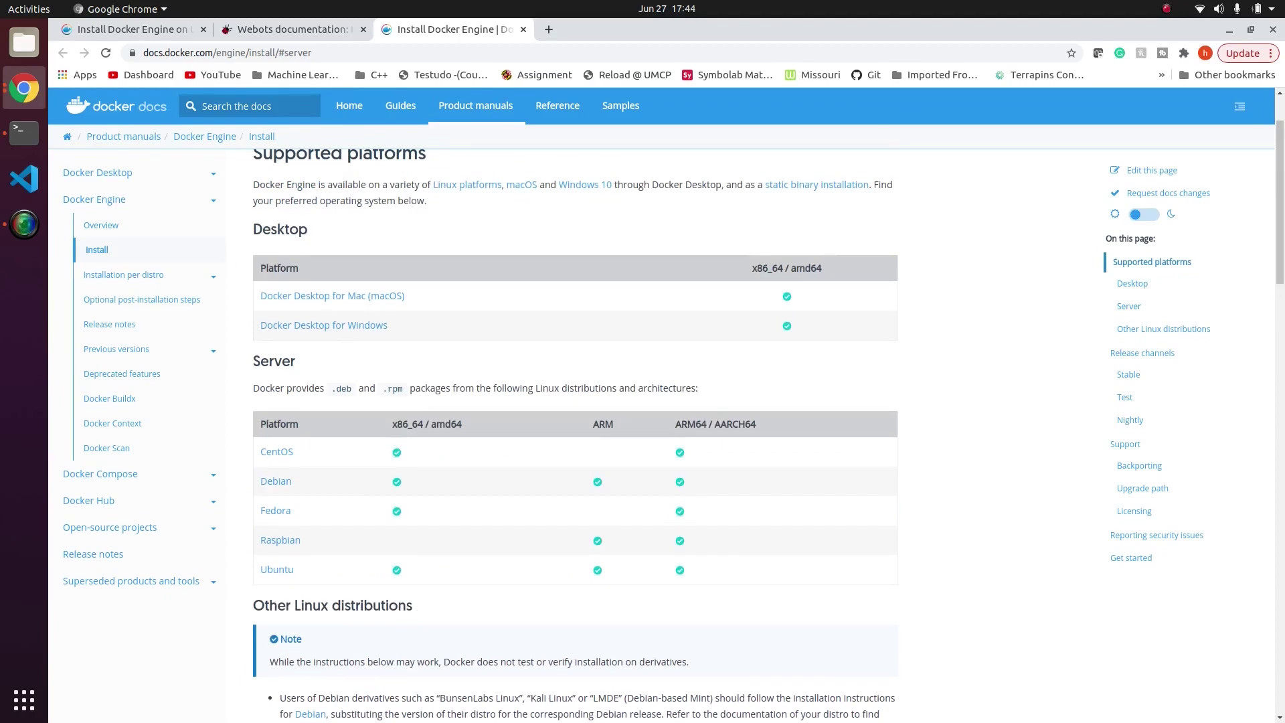
scroll(576, 436, down, 2)
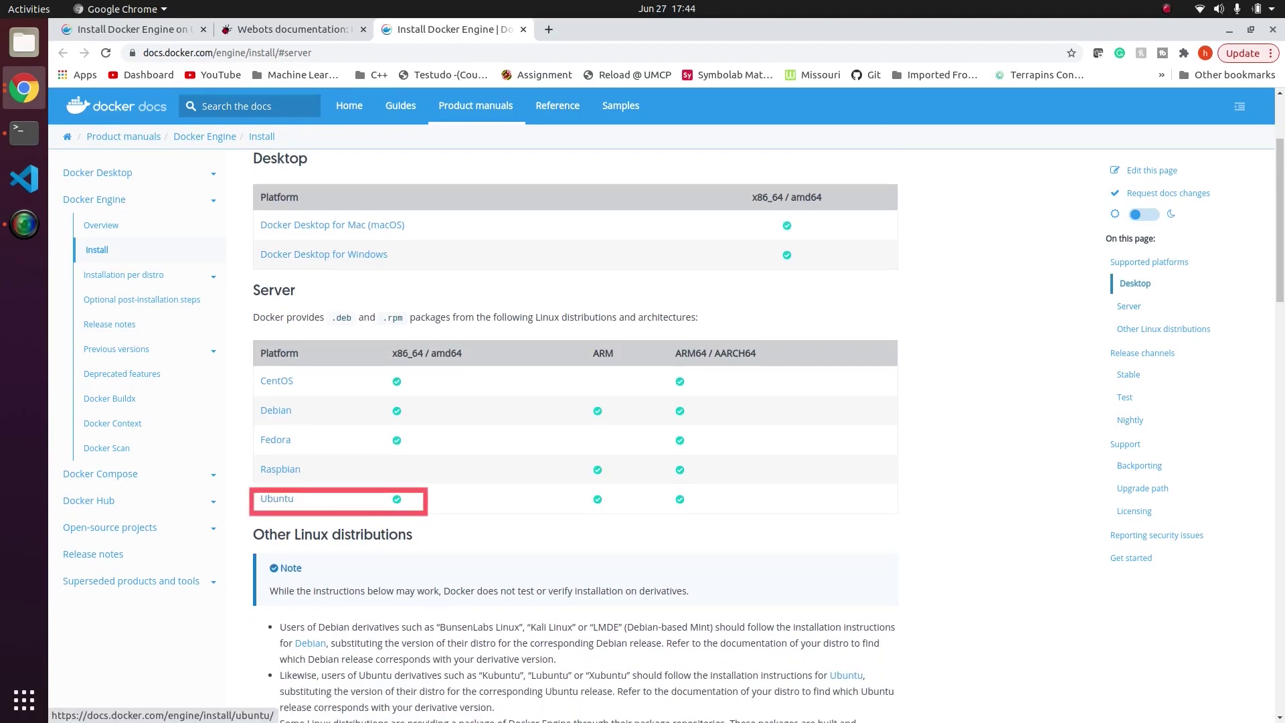
click(277, 499)
- Select the old-version removal and apt-get install docker-ce commands, then bring up the terminal
scroll(276, 498, down, 2)
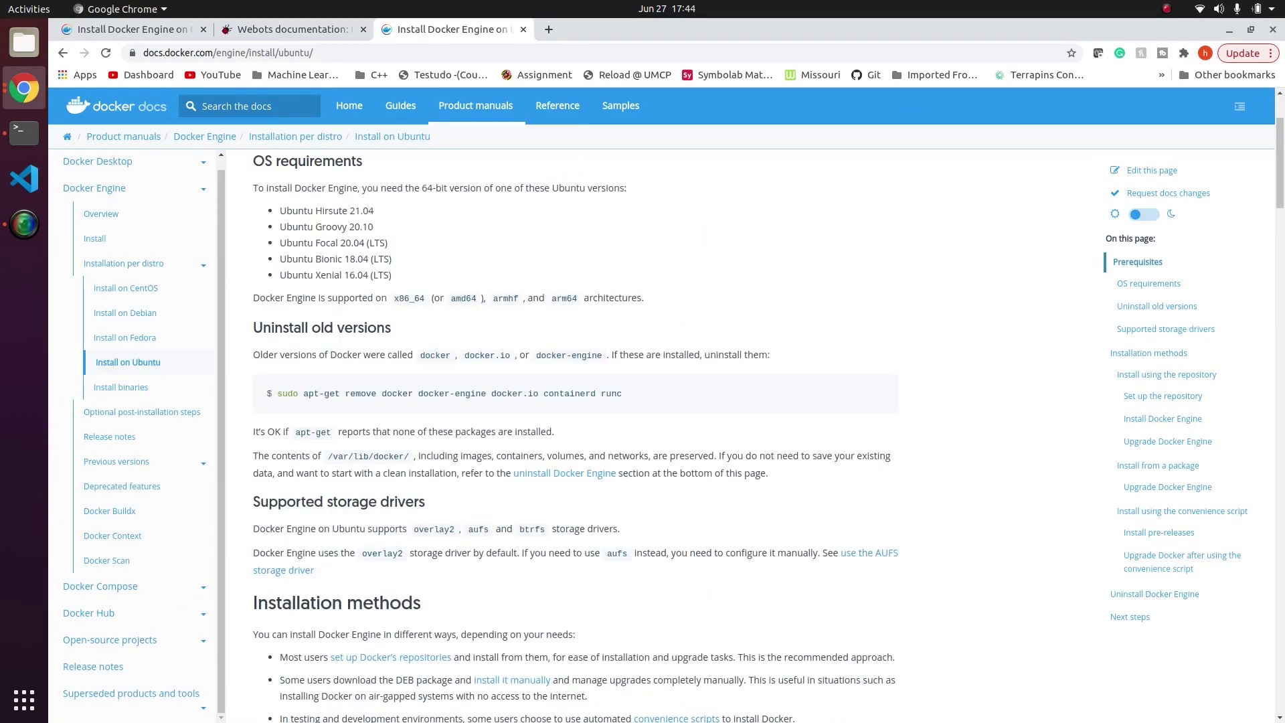
drag(278, 394, 622, 394)
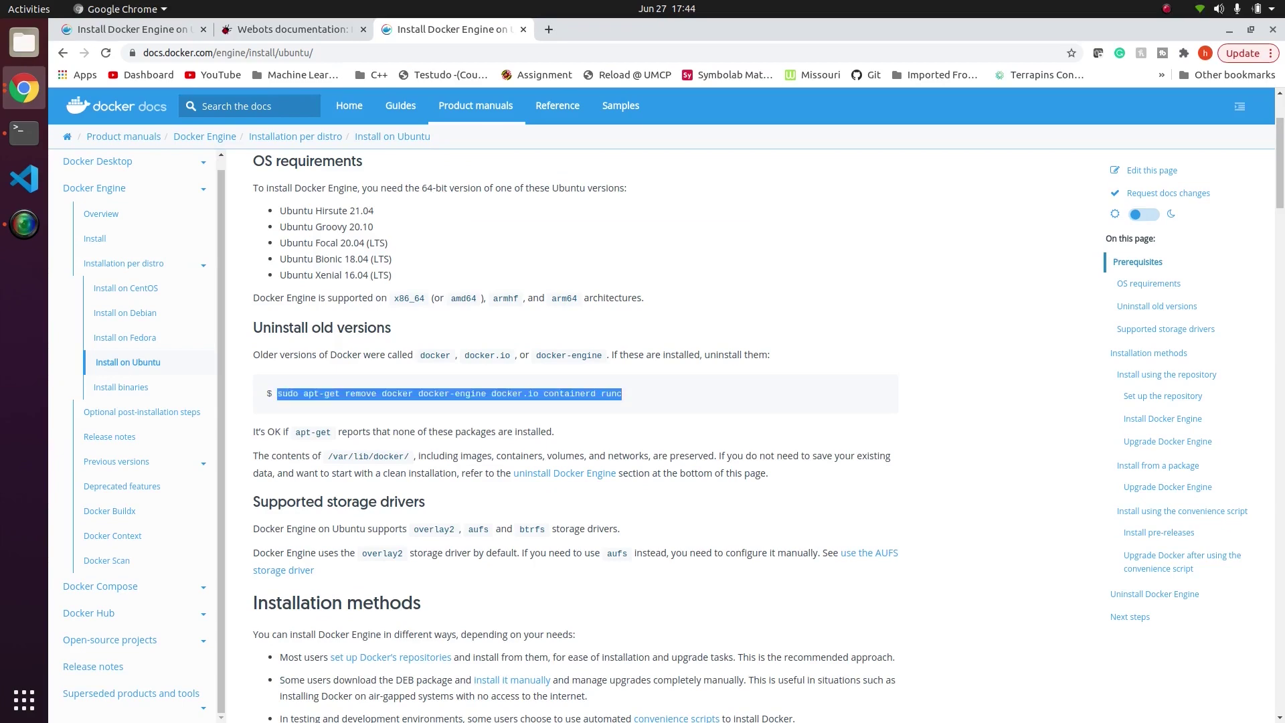
scroll(576, 435, down, 5)
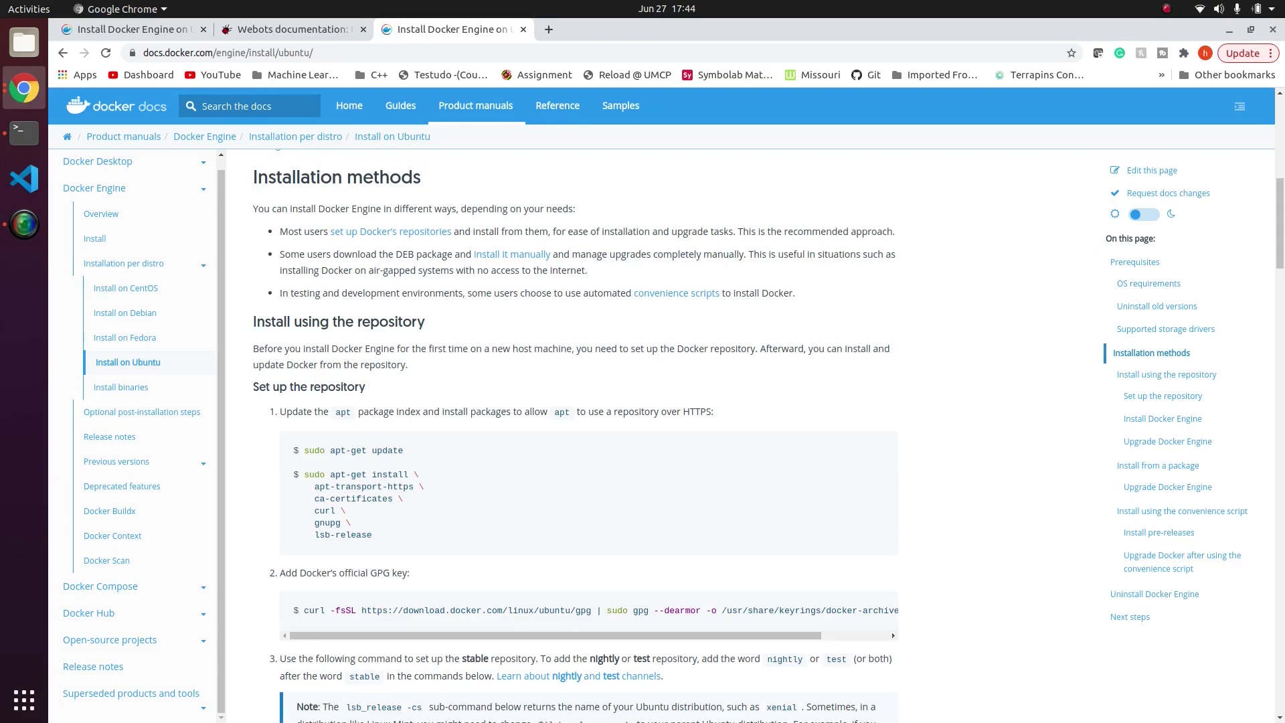
scroll(575, 435, down, 2)
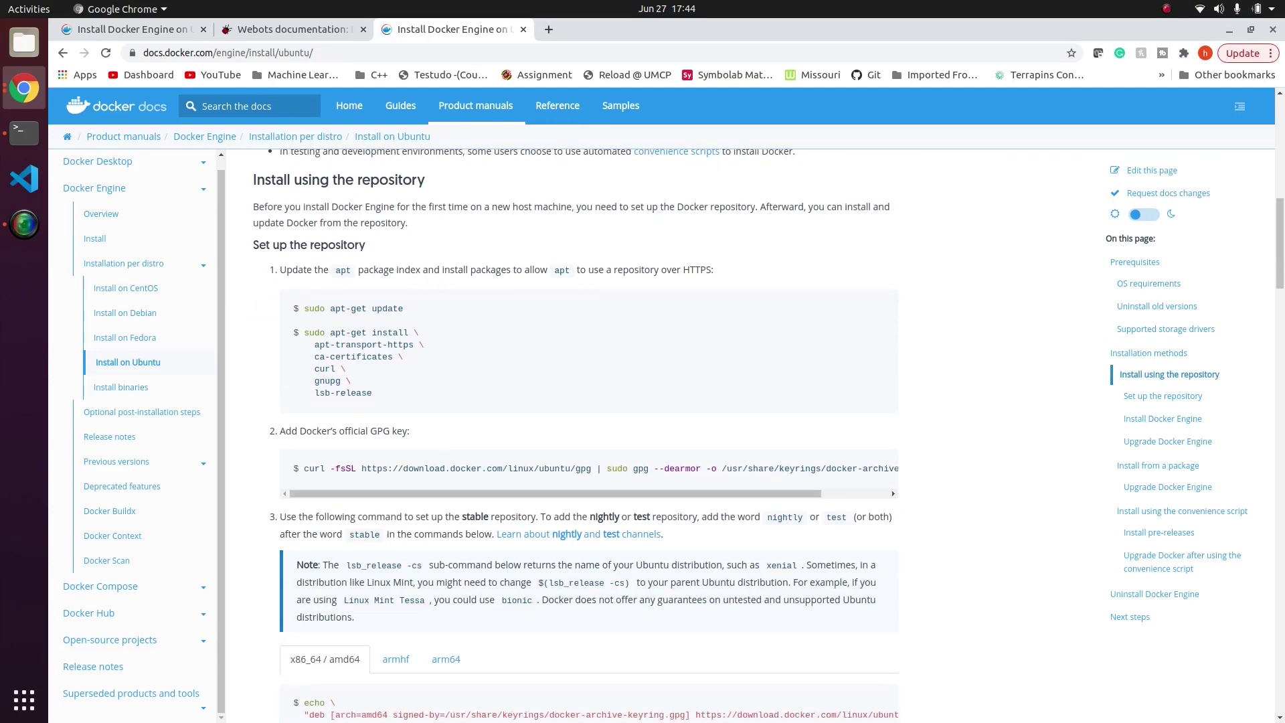
scroll(575, 435, down, 4)
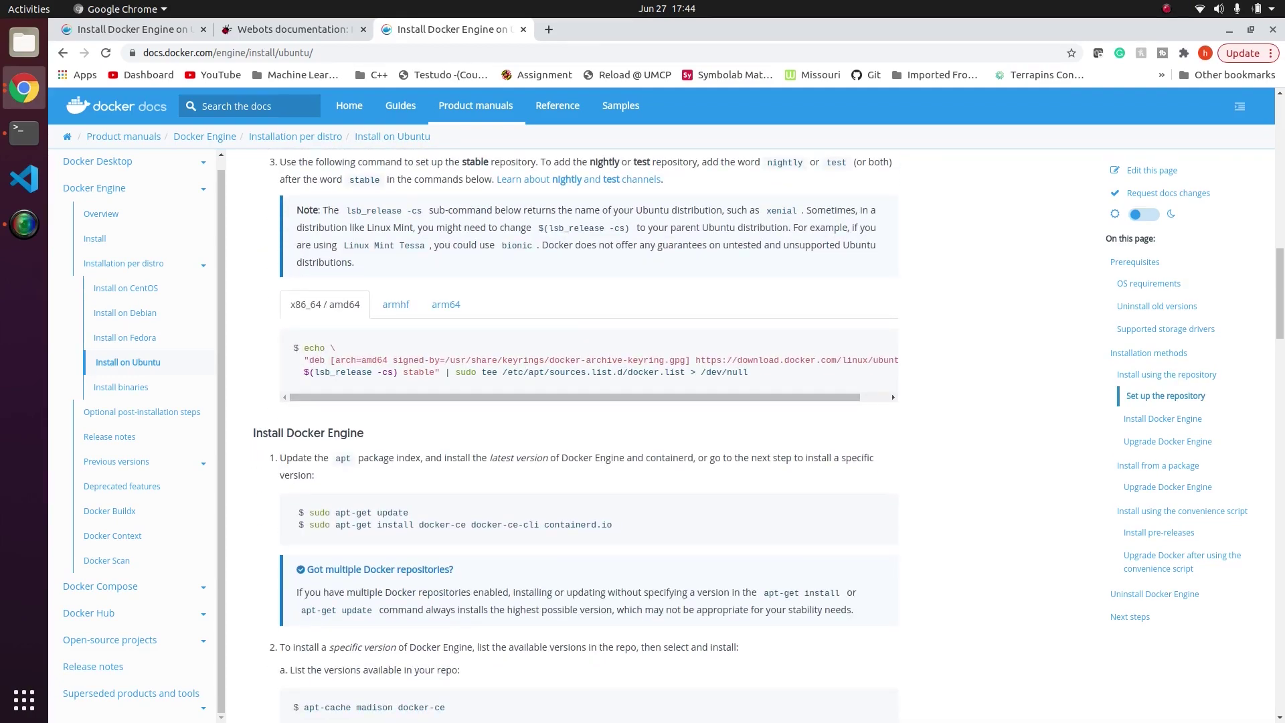
drag(310, 525, 612, 525)
scroll(613, 525, down, 3)
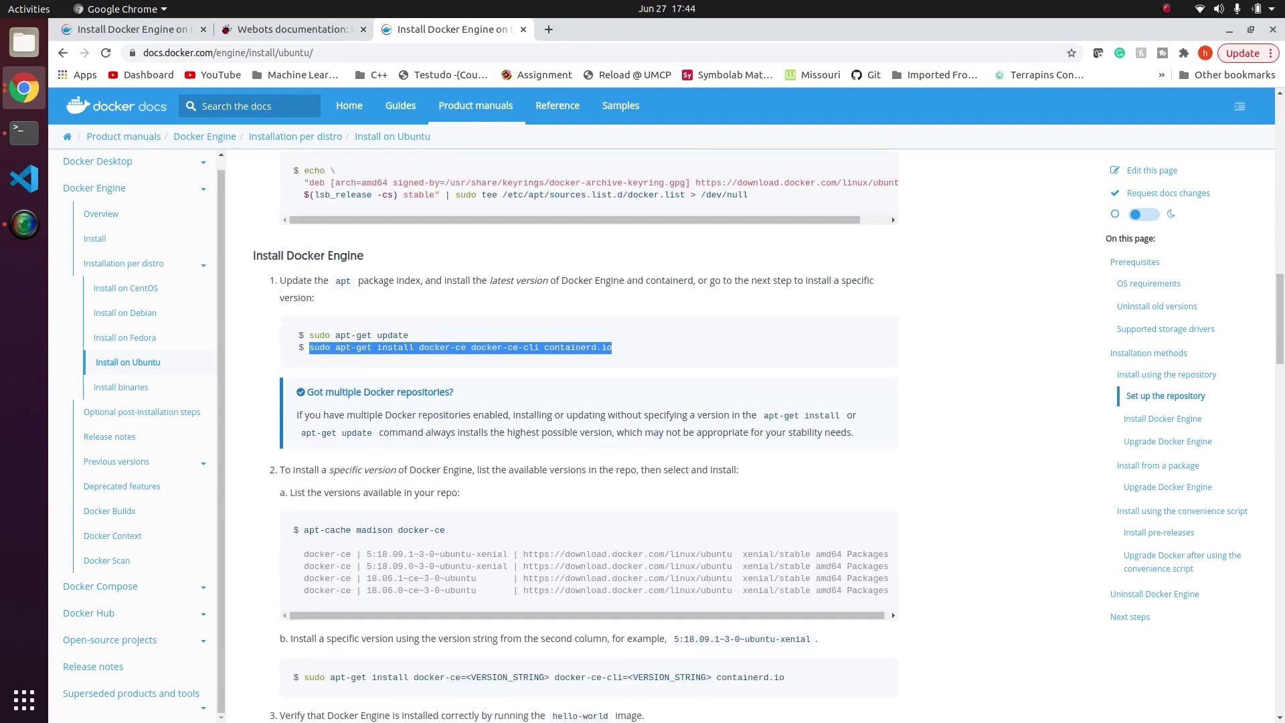
scroll(575, 436, up, 2)
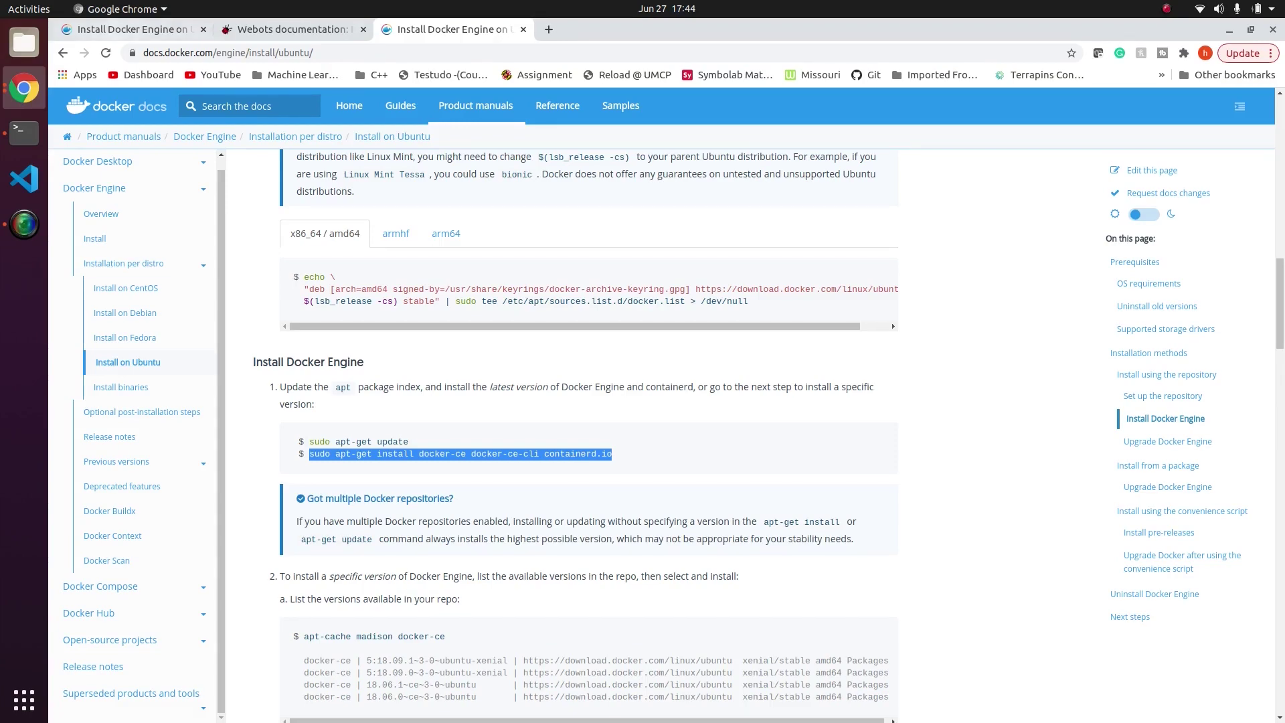
click(24, 133)
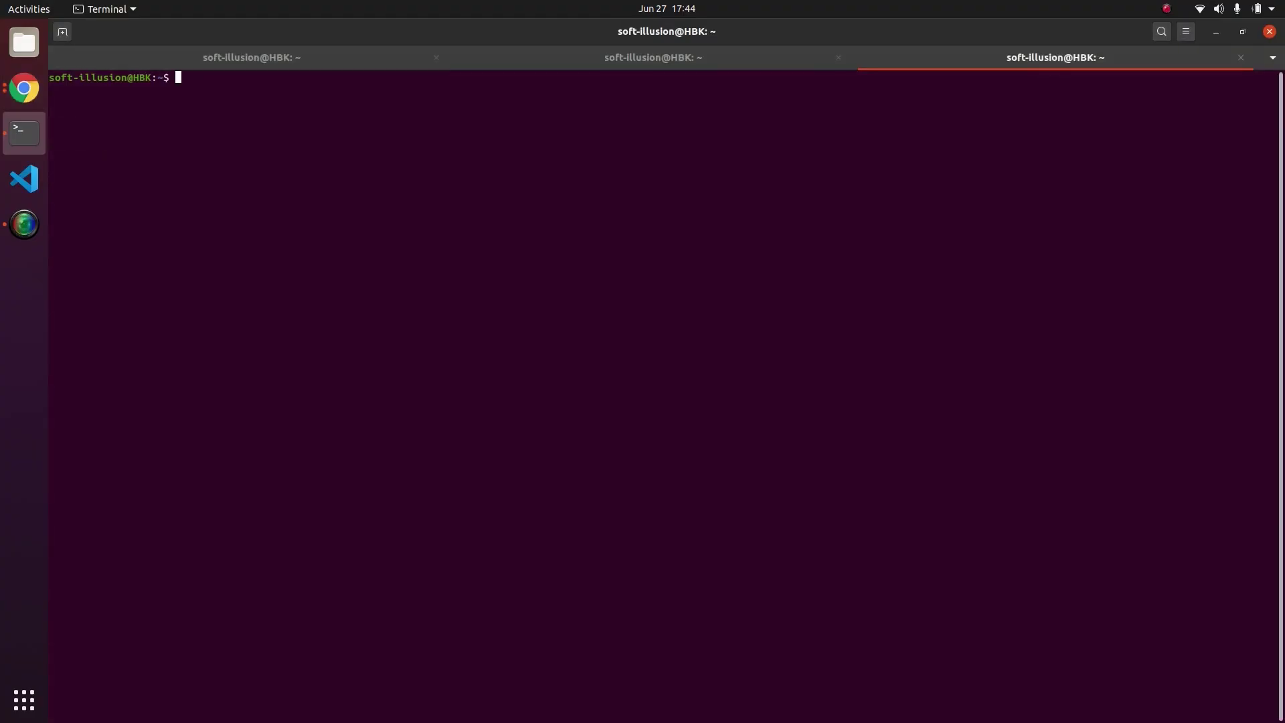
- Run sudo docker ps, which lists no running containers, then return to Chrome
text(sudo docker ps)
key(Return)
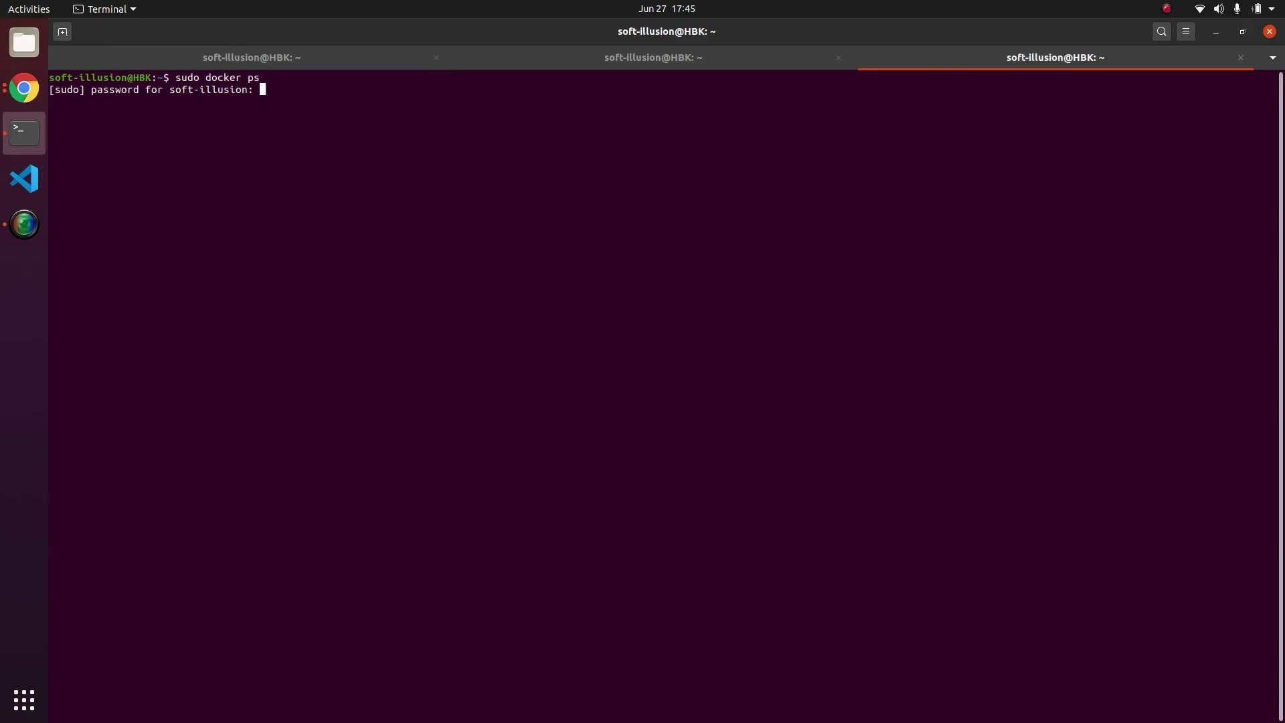
key(Return)
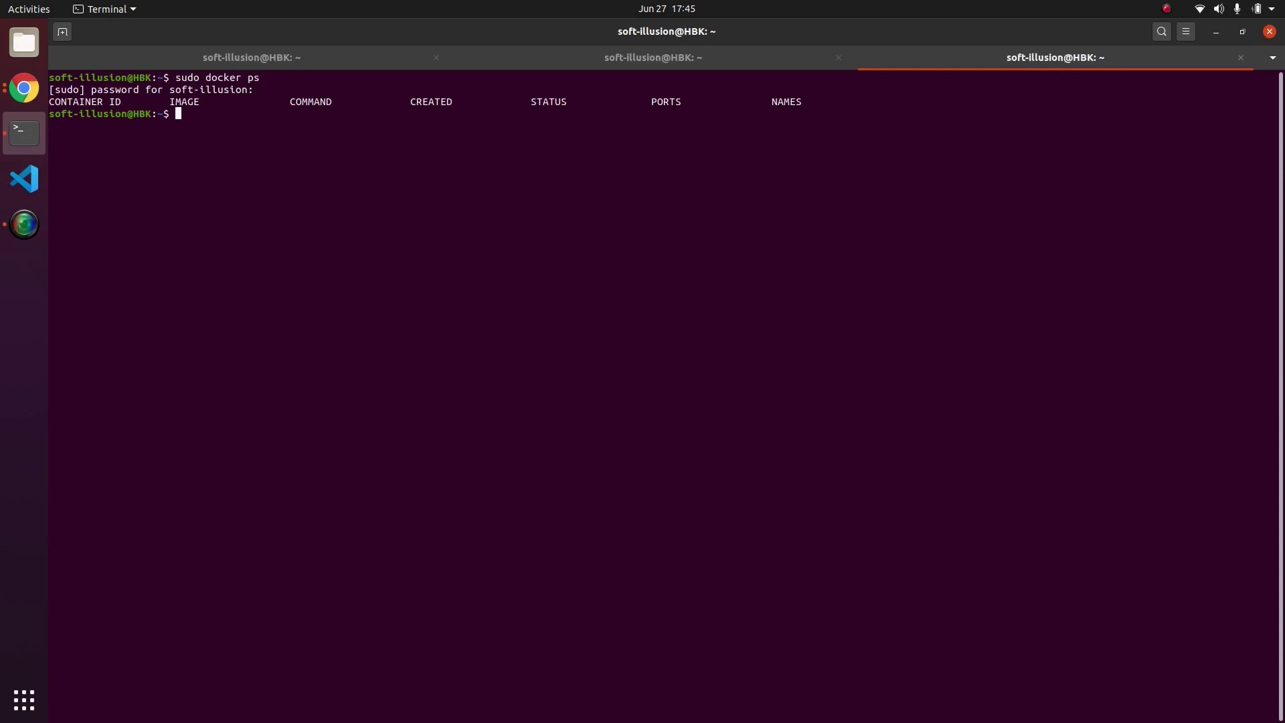
key(alt+Tab)
- Copy the xhost command from the Webots docs and run it in the terminal
key(ctrl+Page_Up)
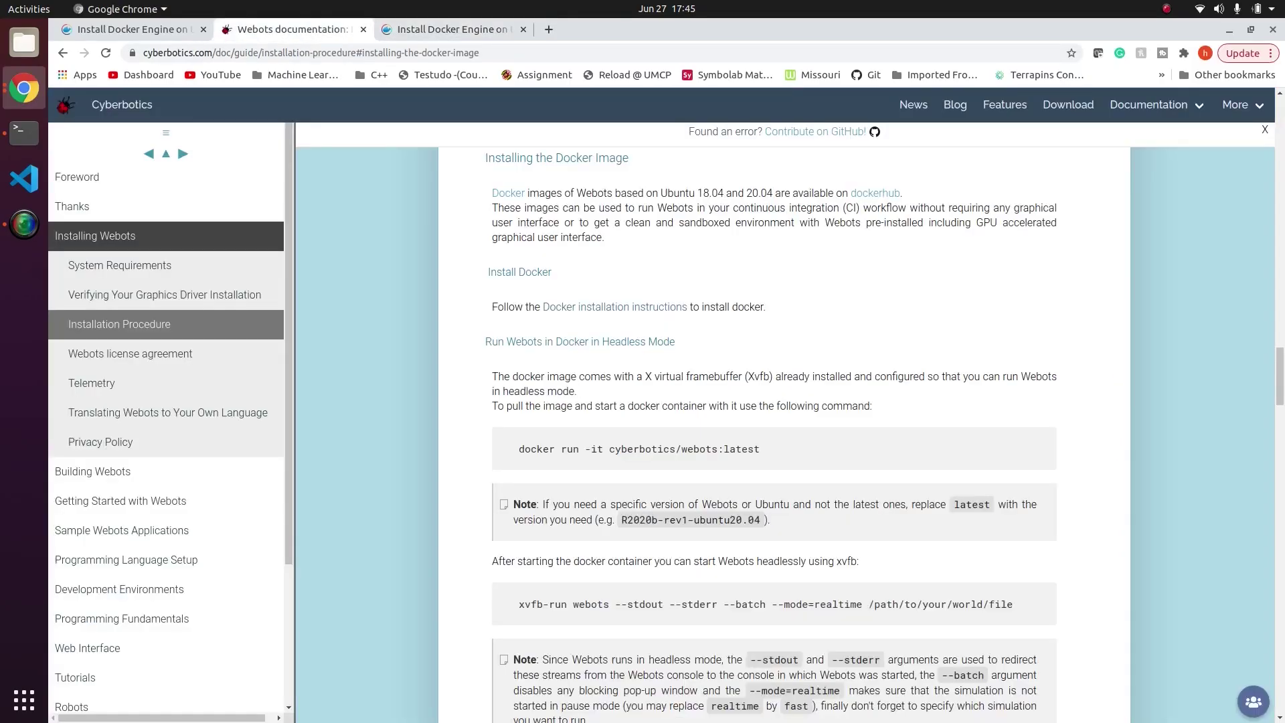
scroll(775, 435, up, 1)
scroll(774, 435, down, 6)
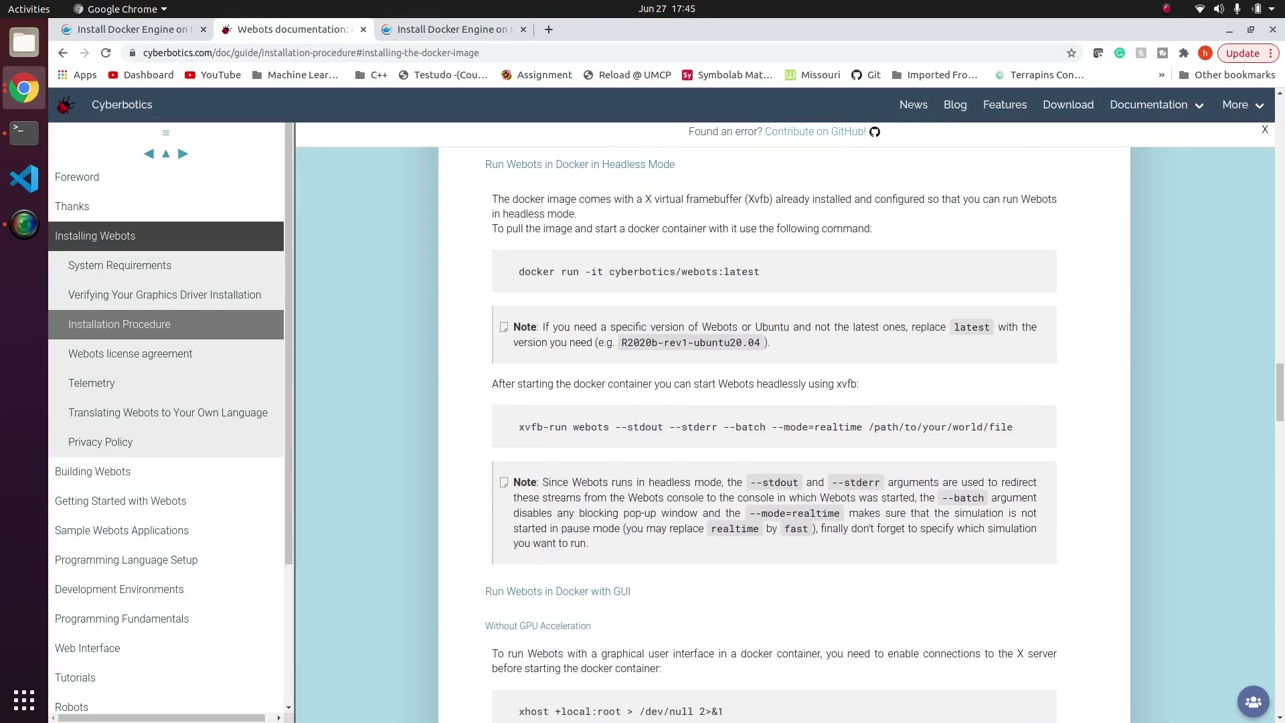
scroll(774, 435, down, 5)
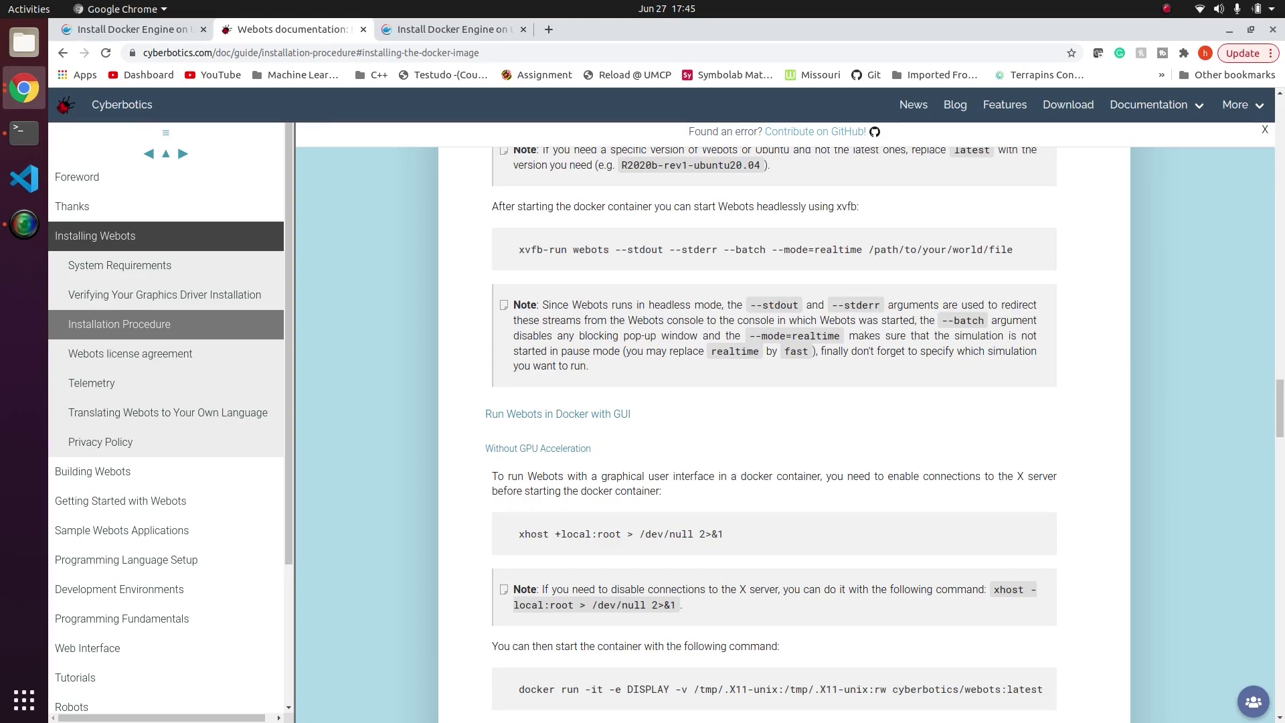
drag(519, 534, 724, 534)
key(ctrl+c)
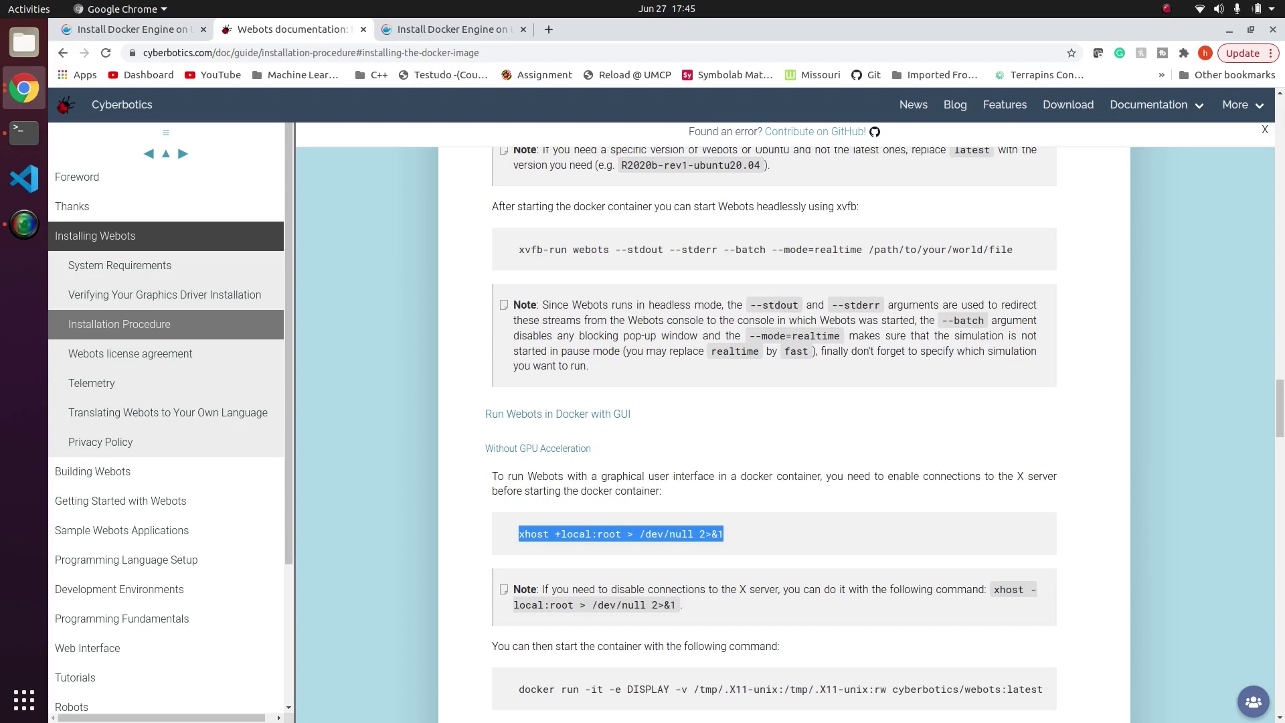
click(24, 133)
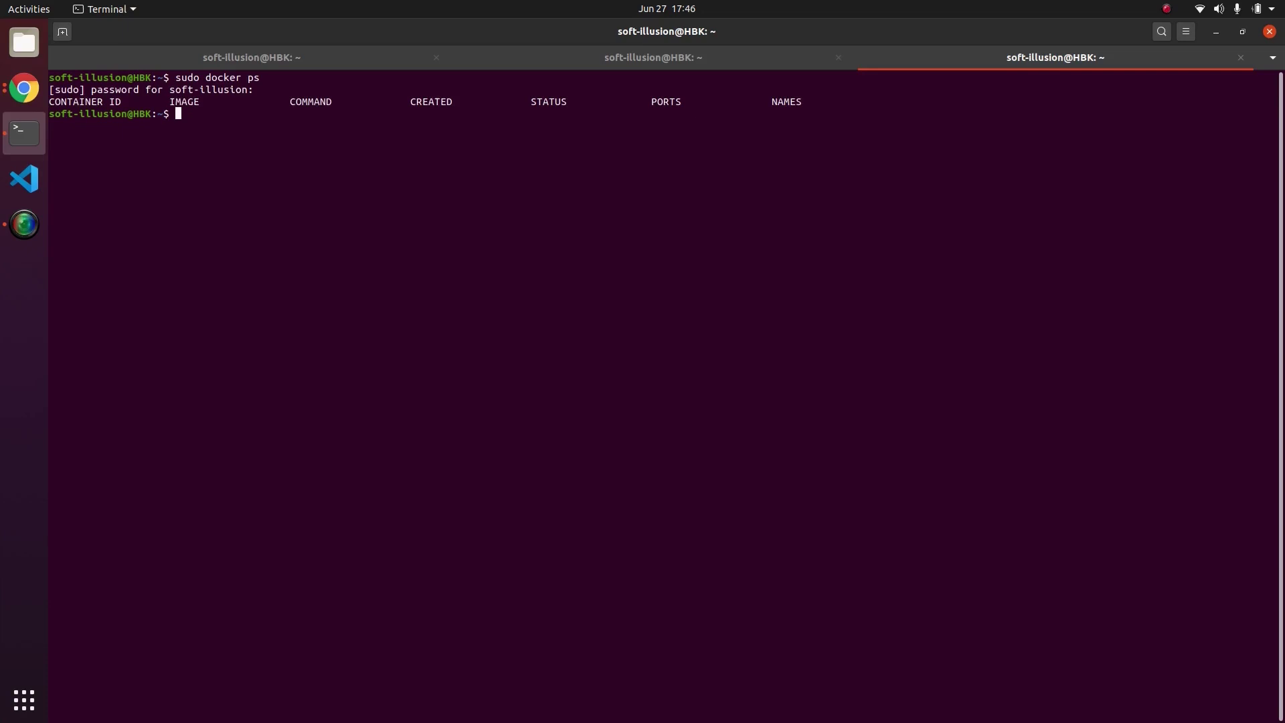
key(ctrl+shift+v)
key(Return)
key(alt+Tab)
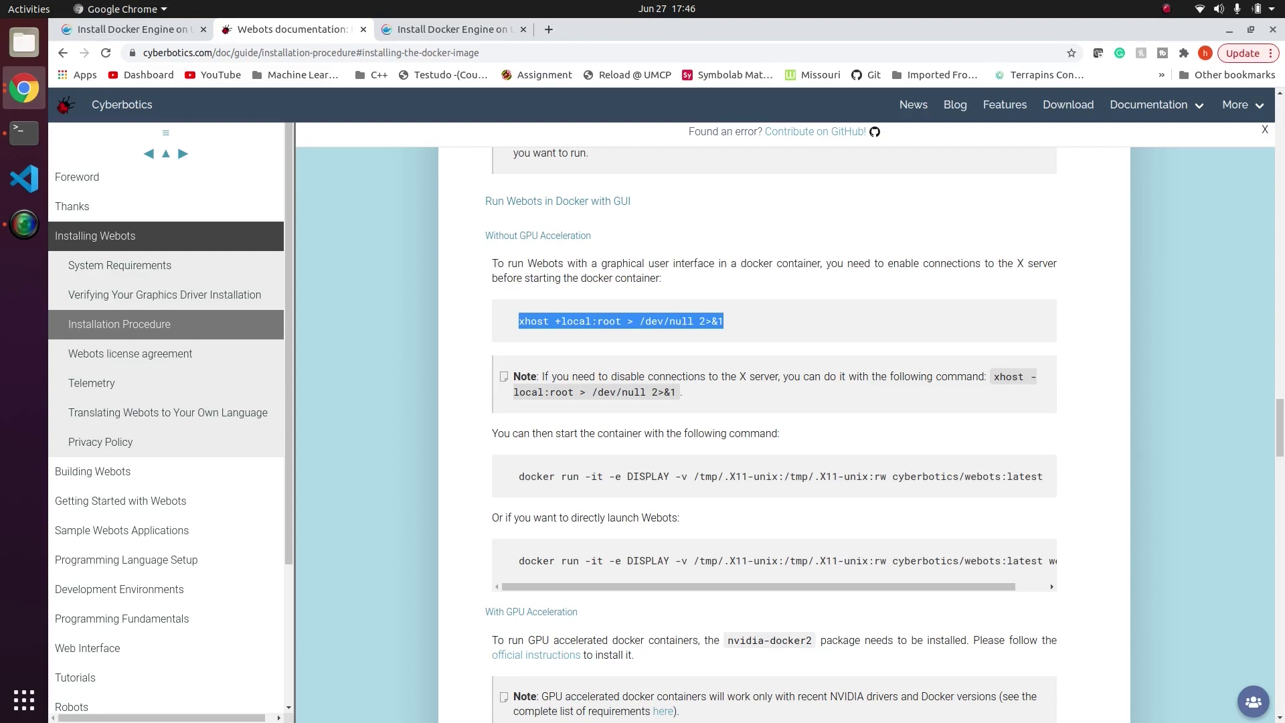
- Select the GPU-accelerated docker run --gpus=all command for launching Webots
triple_click(780, 476)
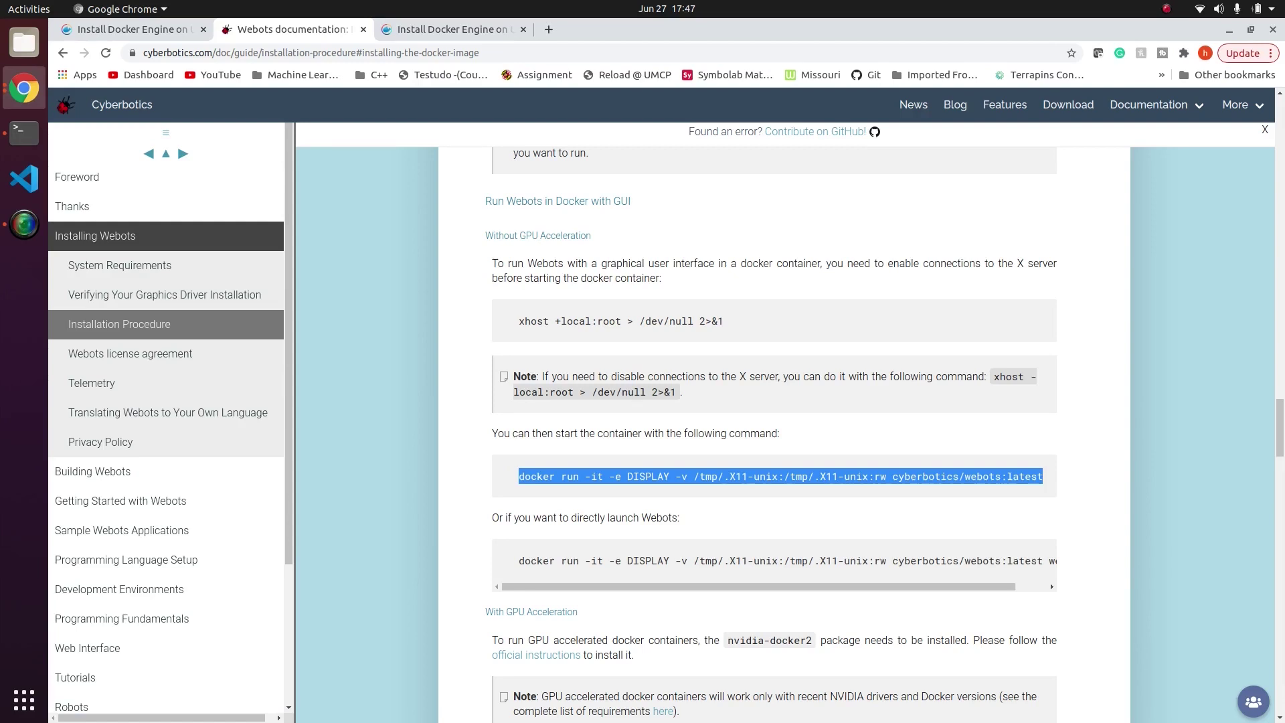
scroll(777, 436, down, 4)
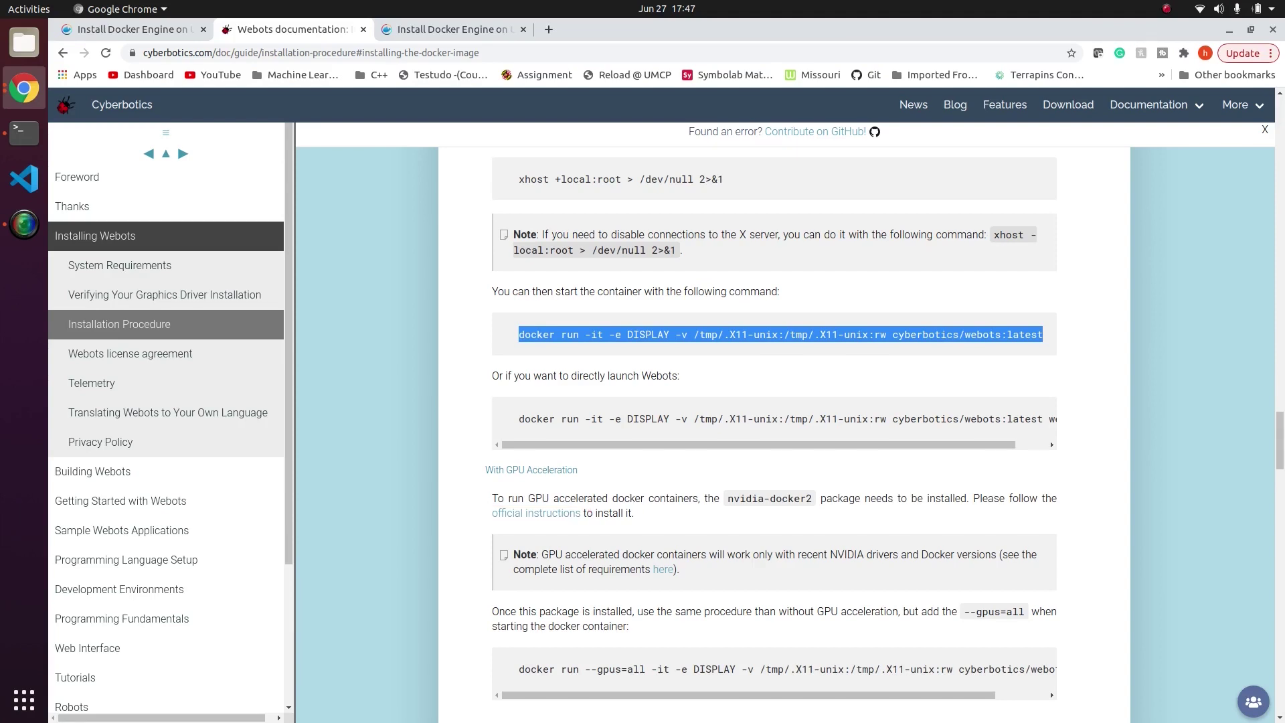
drag(520, 669, 1058, 669)
key(ctrl+c)
scroll(775, 428, up, 1)
scroll(775, 428, down, 2)
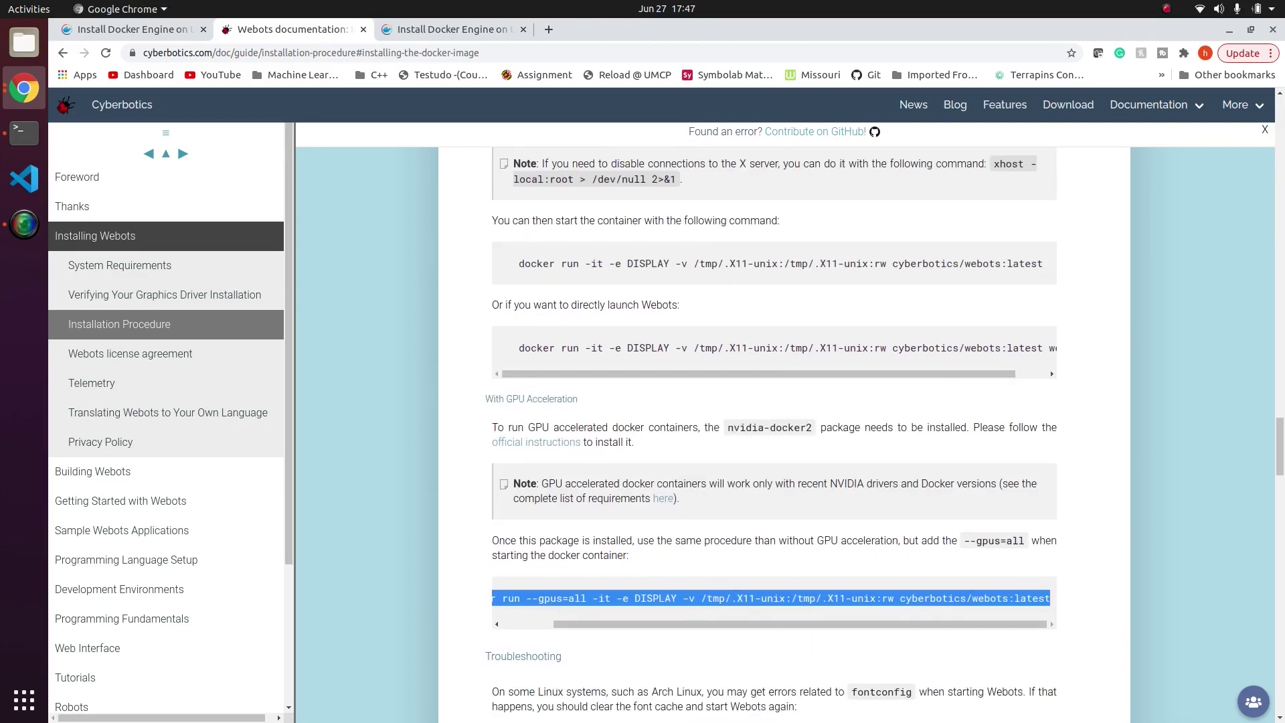
scroll(774, 598, left, 2)
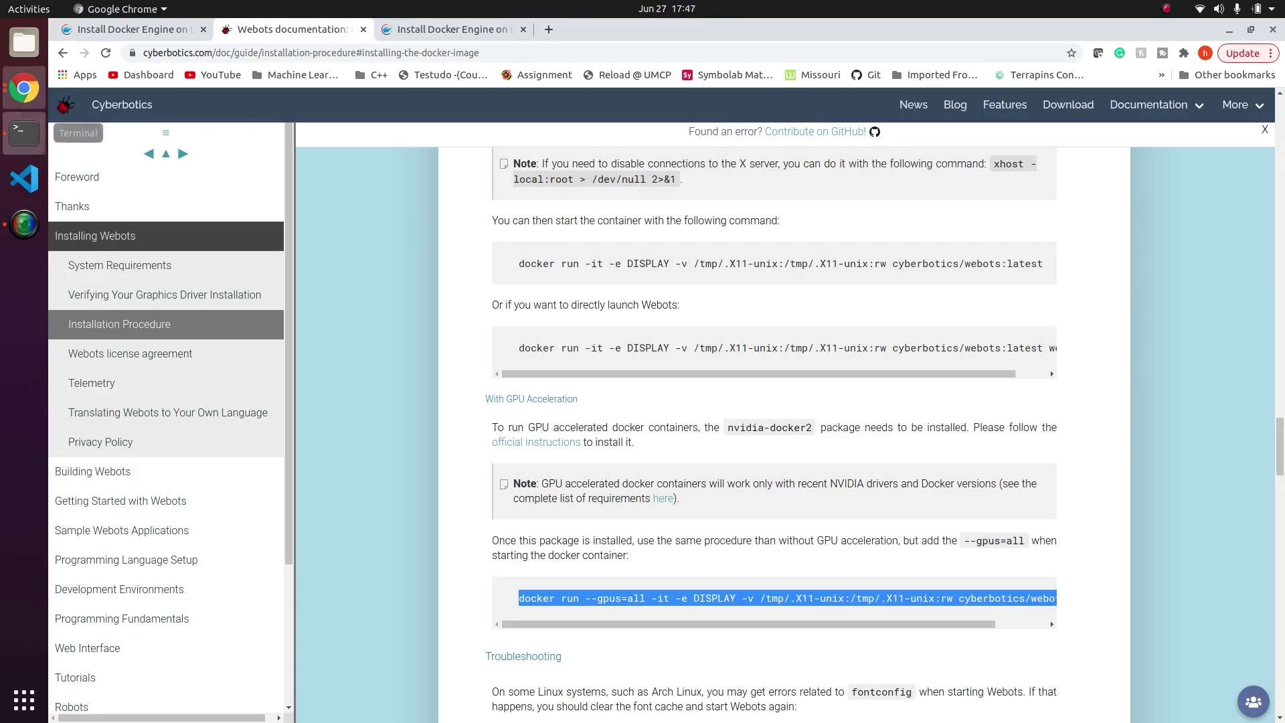
- Run the pasted docker run --gpus=all command with sudo, launching Webots R2021a's Spot demo
click(24, 133)
key(ctrl+shift+v)
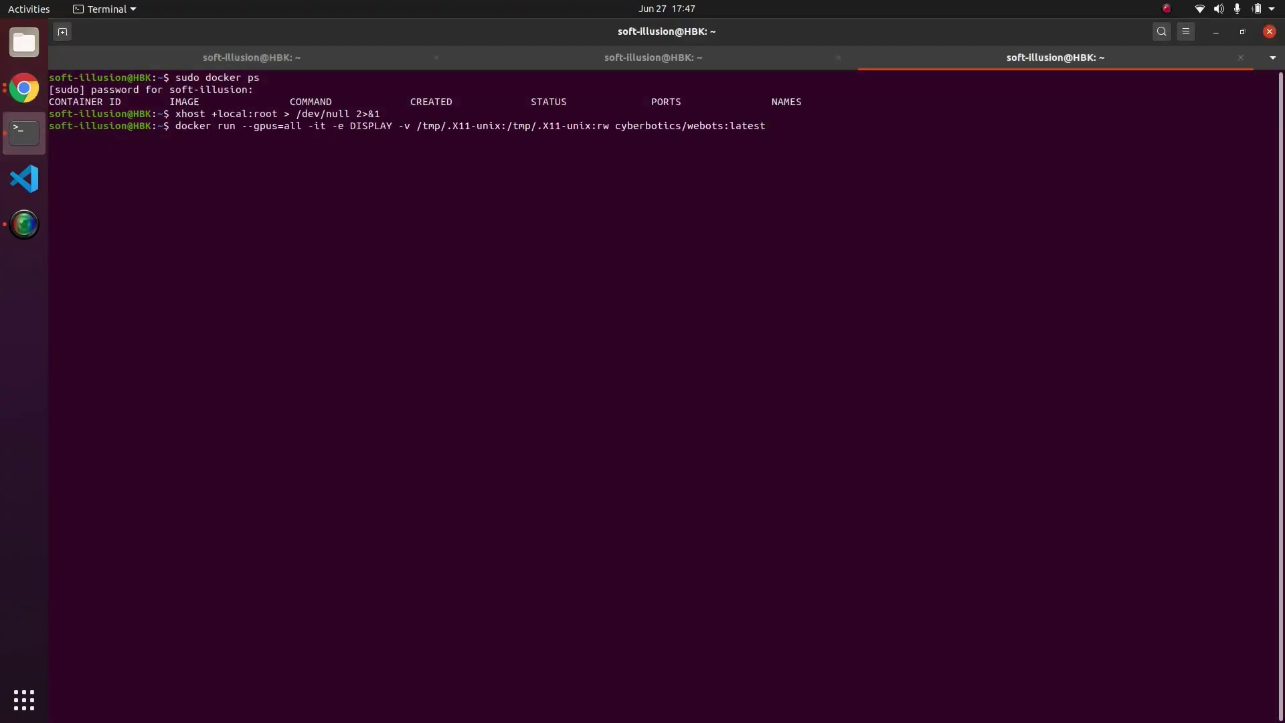
key(Left)
key(Left)
key(Left)
key(Left)
key(Left)
key(Left)
key(Left)
key(Left)
key(Left)
key(Left)
key(Left)
key(Left)
key(Left)
key(Left)
key(Left)
key(Left)
key(Left)
key(Left)
key(Left)
key(Left)
key(Left)
key(Left)
key(Left)
key(Left)
key(Left)
key(Left)
key(Left)
key(Left)
key(Left)
key(Left)
key(Left)
key(Left)
key(Left)
key(Left)
key(Left)
key(Left)
key(Left)
key(Left)
key(Left)
key(Left)
key(Left)
key(Left)
key(Left)
text(sudo)
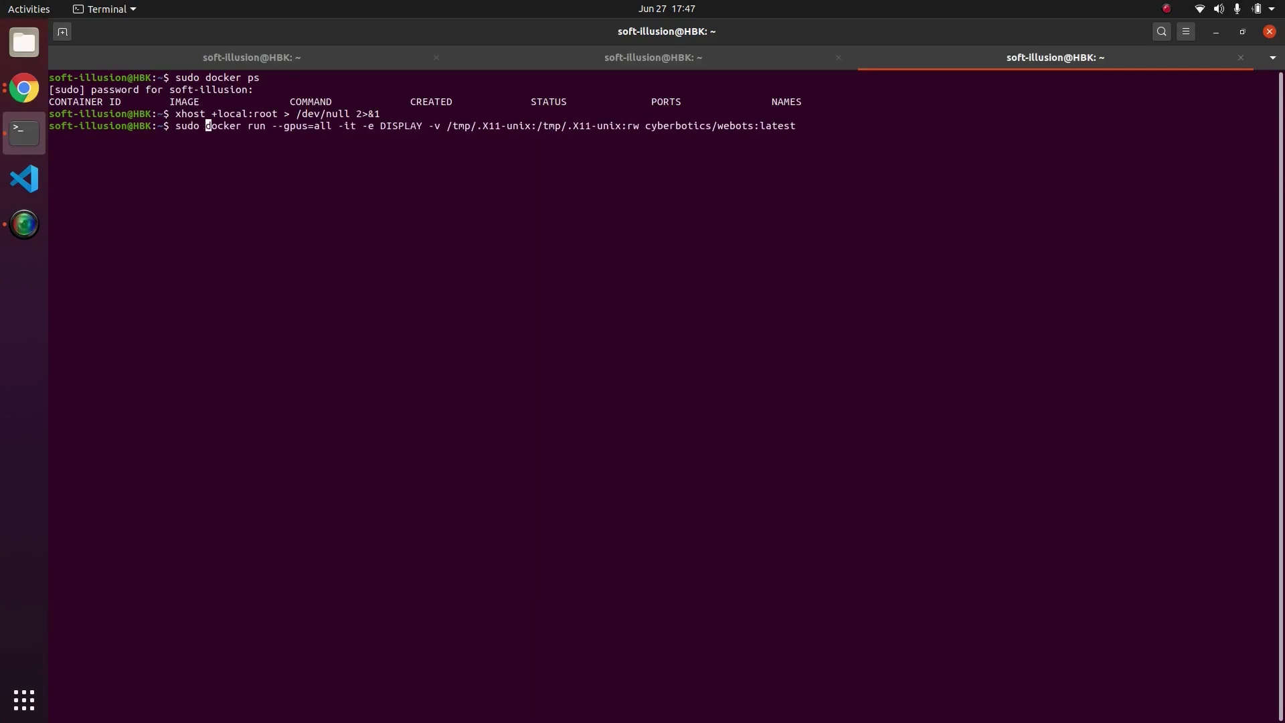
key(Return)
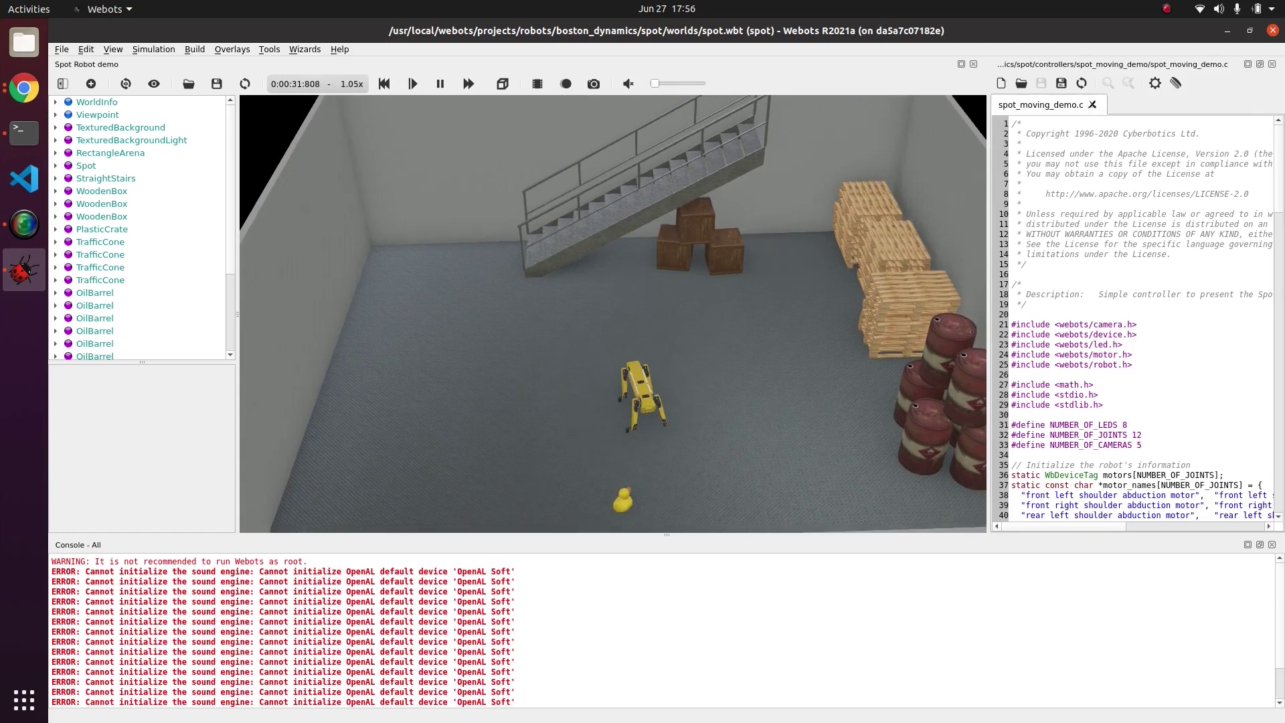
- Move the WoodenPalletStack over to the left near the back wall
click(911, 314)
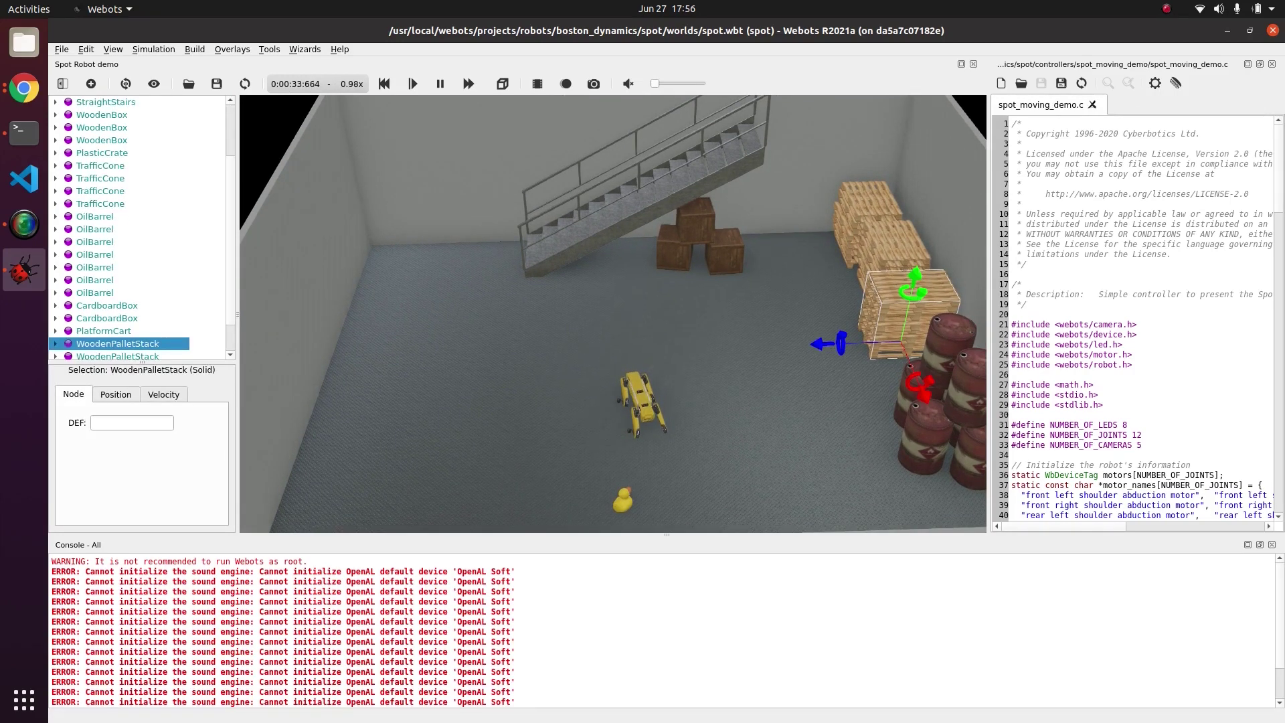
drag(840, 343, 337, 359)
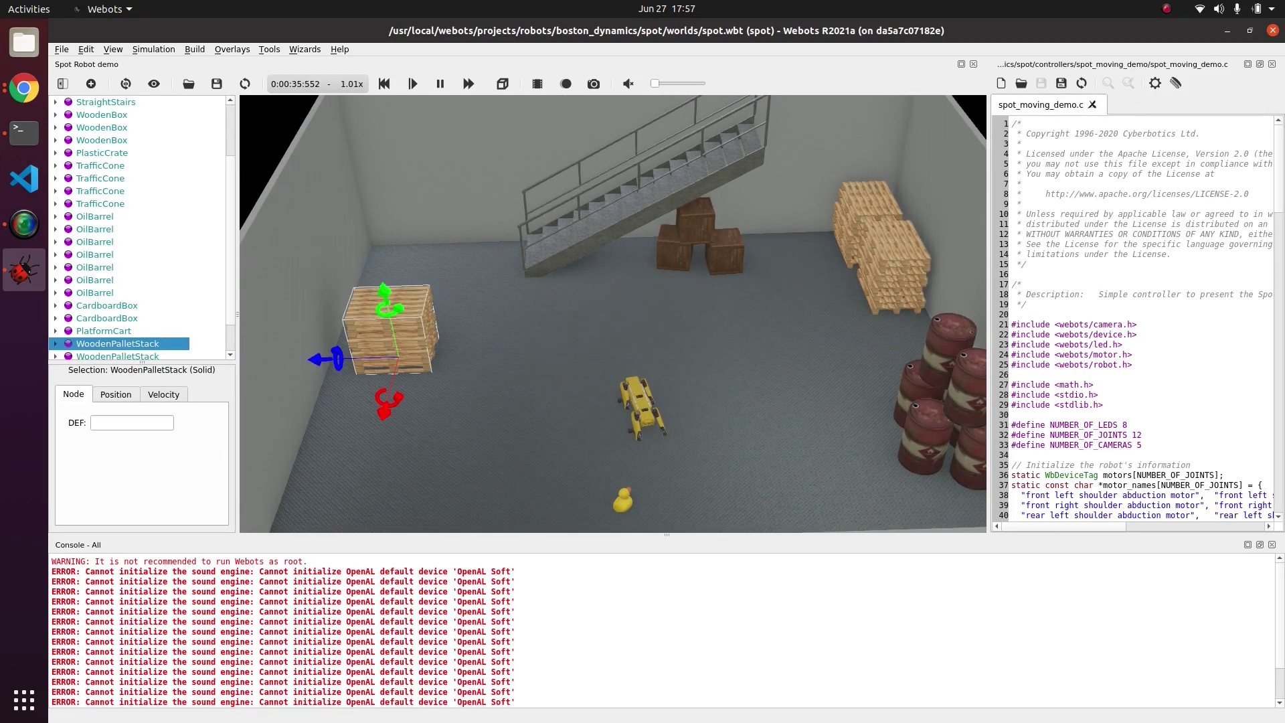
mouse_move(386, 406)
mouse_down()
mouse_move(395, 364)
mouse_move(408, 402)
mouse_up()
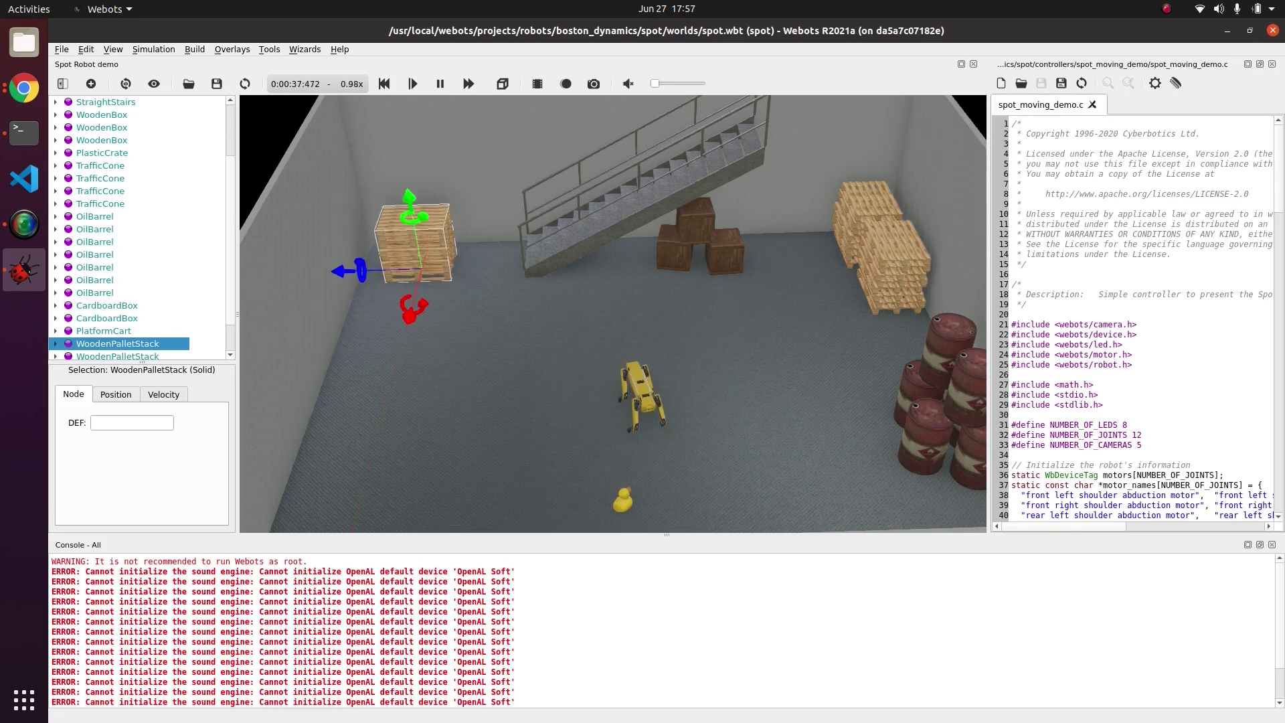
click(408, 401)
- Move one OilBarrel to the arena's left side toward the back wall
click(950, 345)
scroll(613, 314, down, 3)
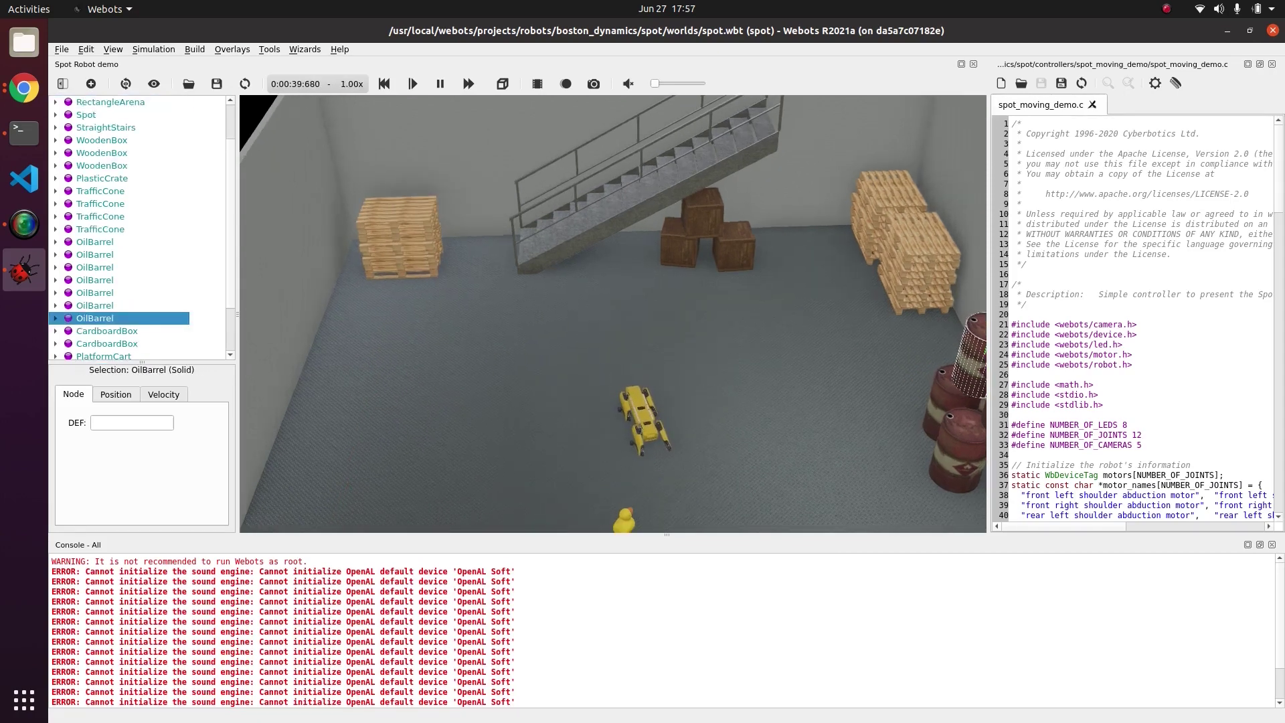
drag(969, 345, 452, 360)
drag(377, 298, 386, 343)
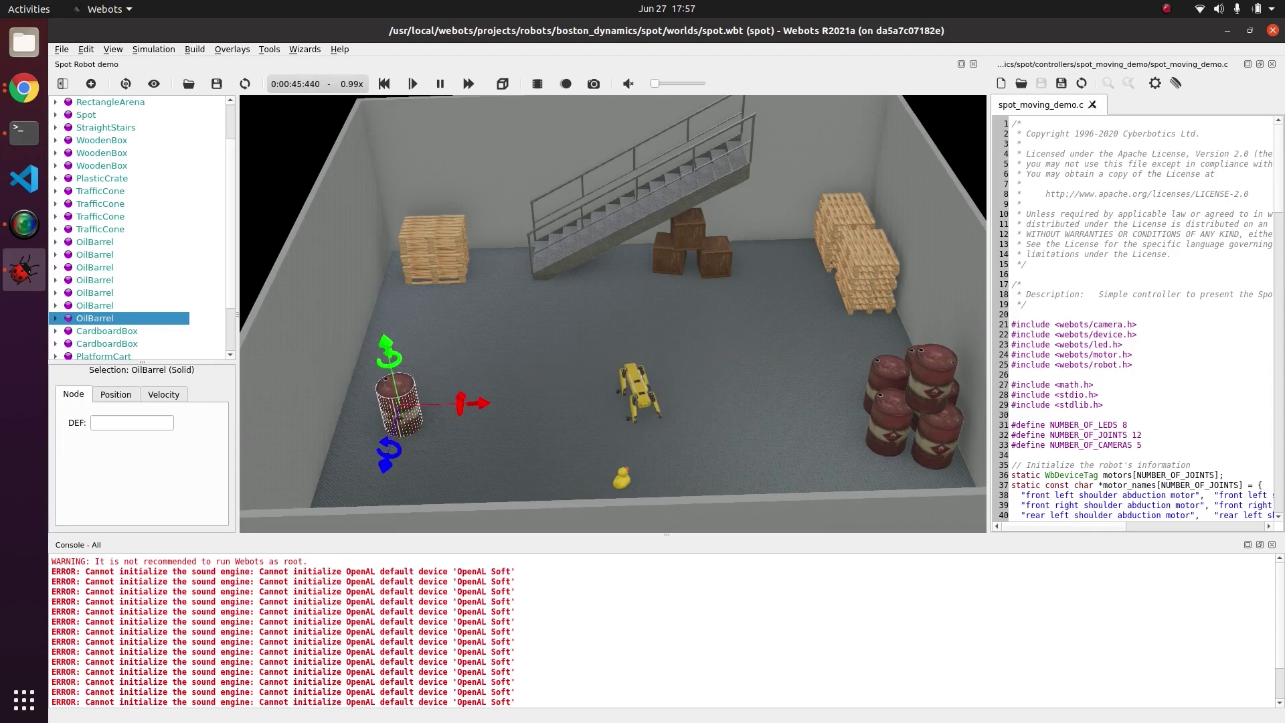
drag(385, 464, 406, 376)
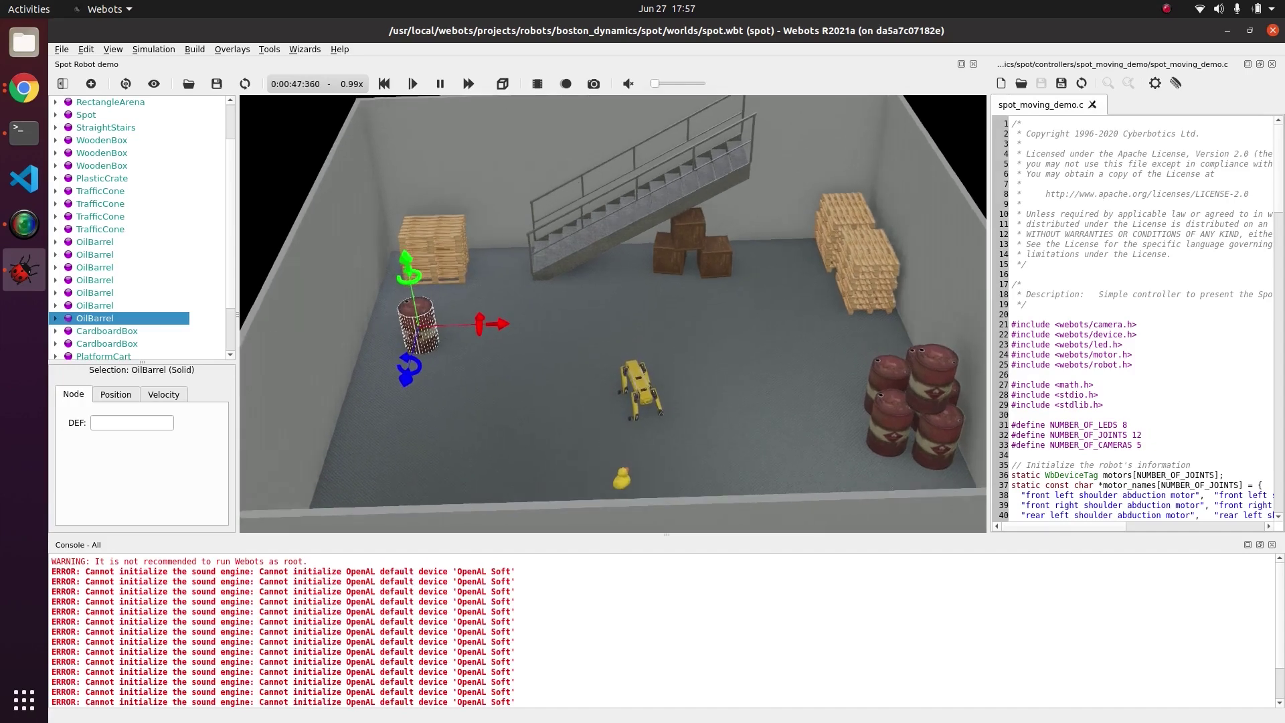
scroll(614, 315, up, 2)
drag(603, 435, 589, 428)
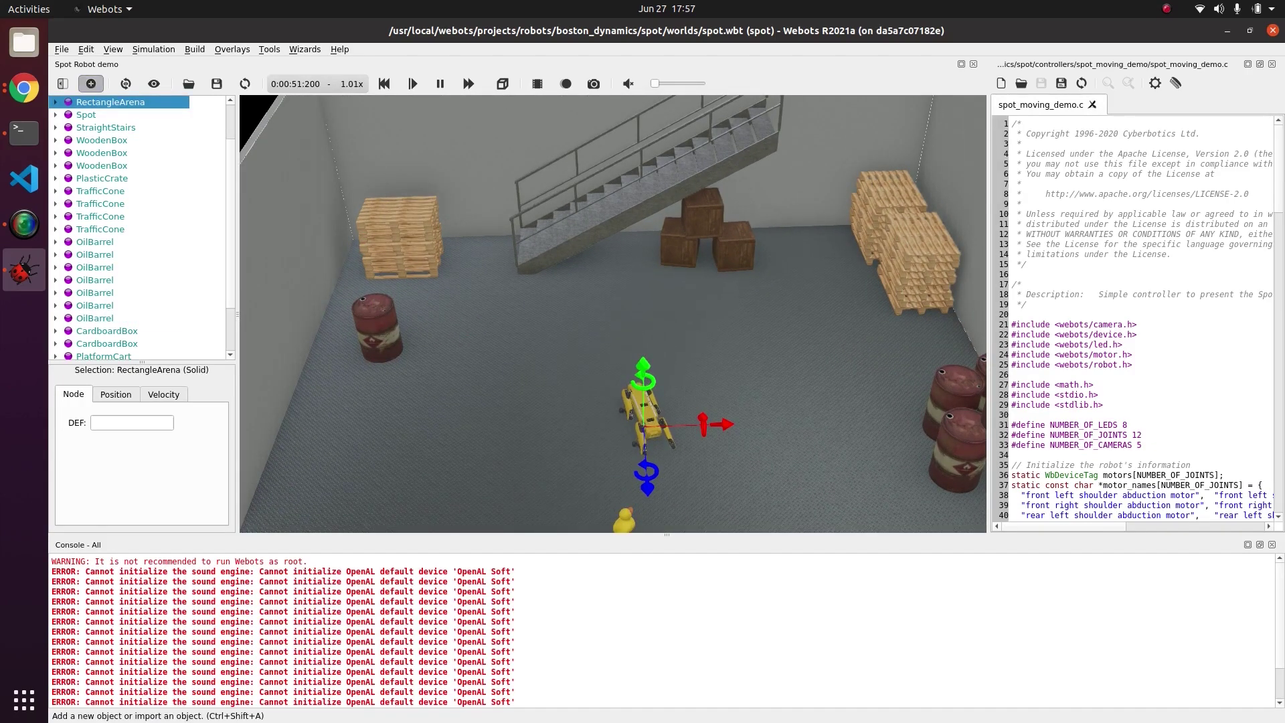
- Add a Pedestrian (Robot) from PROTO nodes > humans > pedestrian and place it left of Spot
click(91, 83)
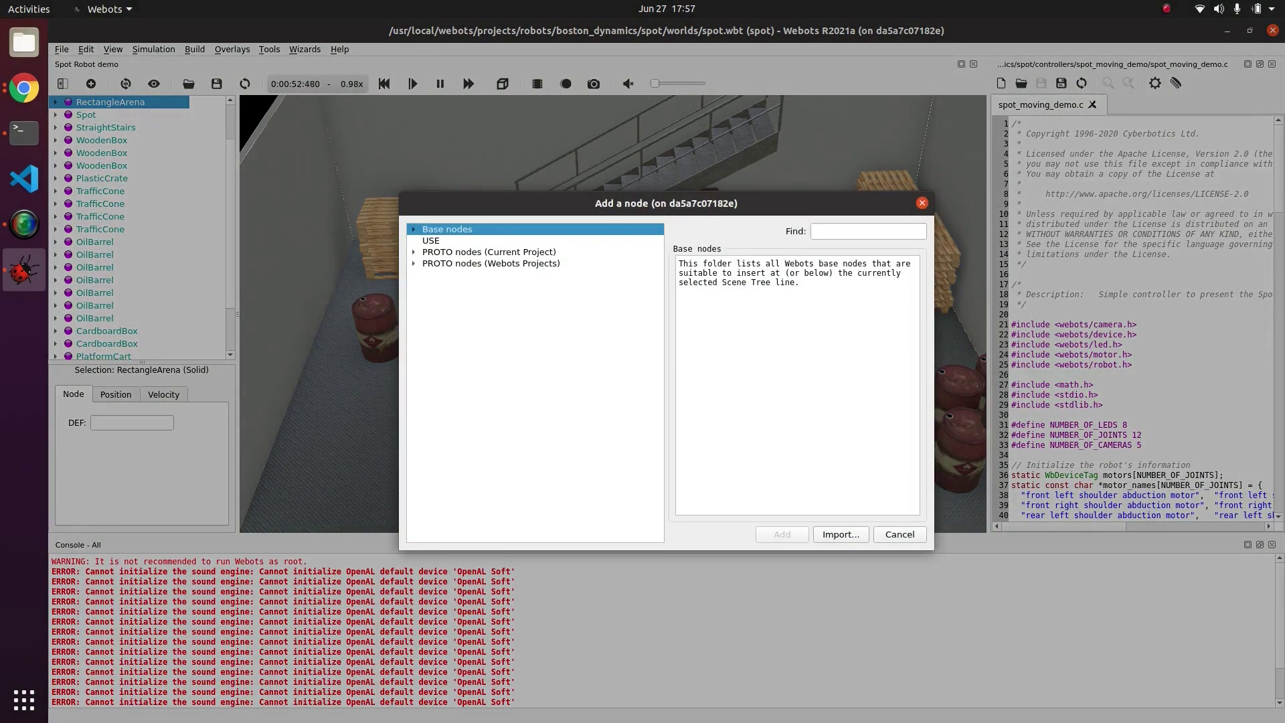
click(414, 263)
click(427, 297)
click(472, 320)
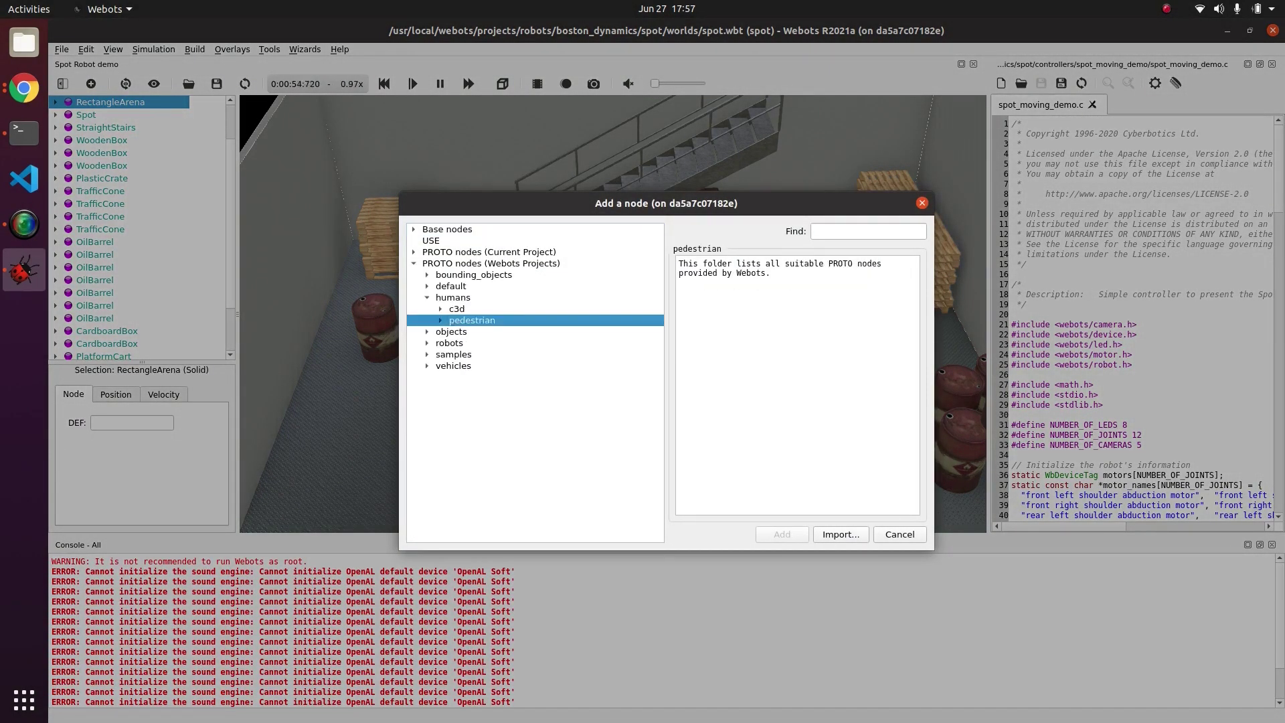
click(440, 320)
click(514, 332)
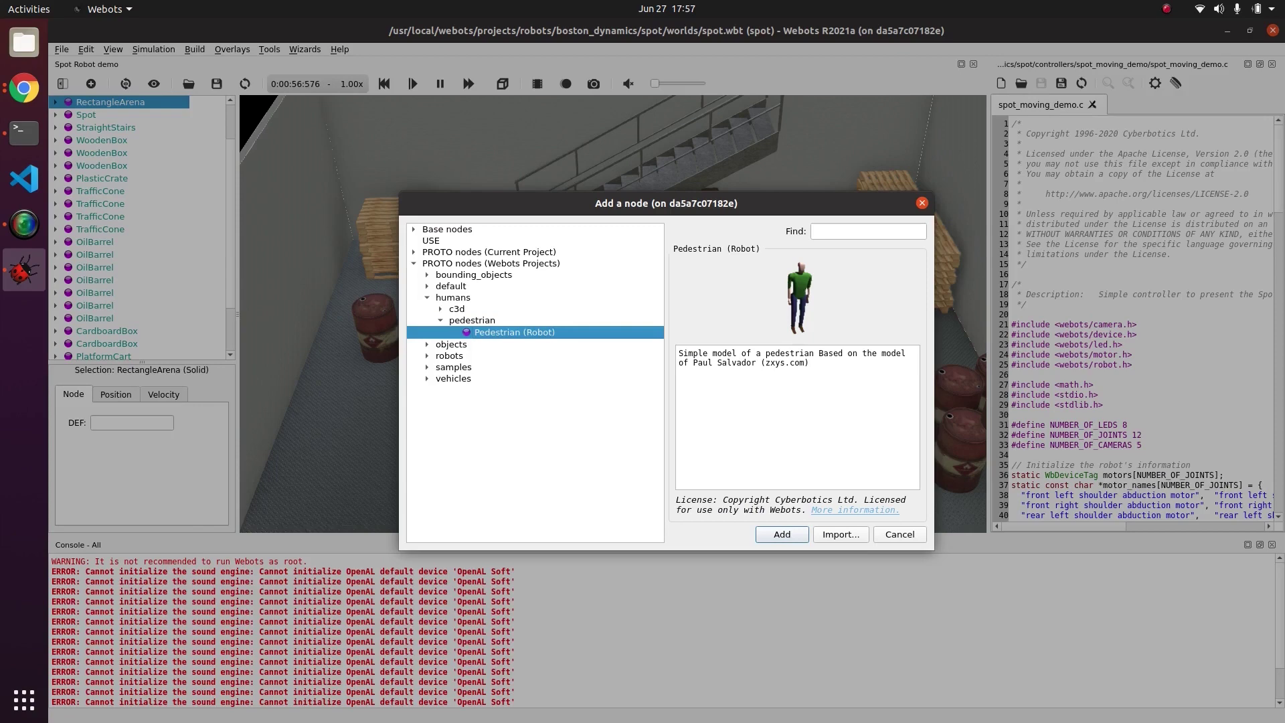
key(Return)
drag(746, 351, 512, 359)
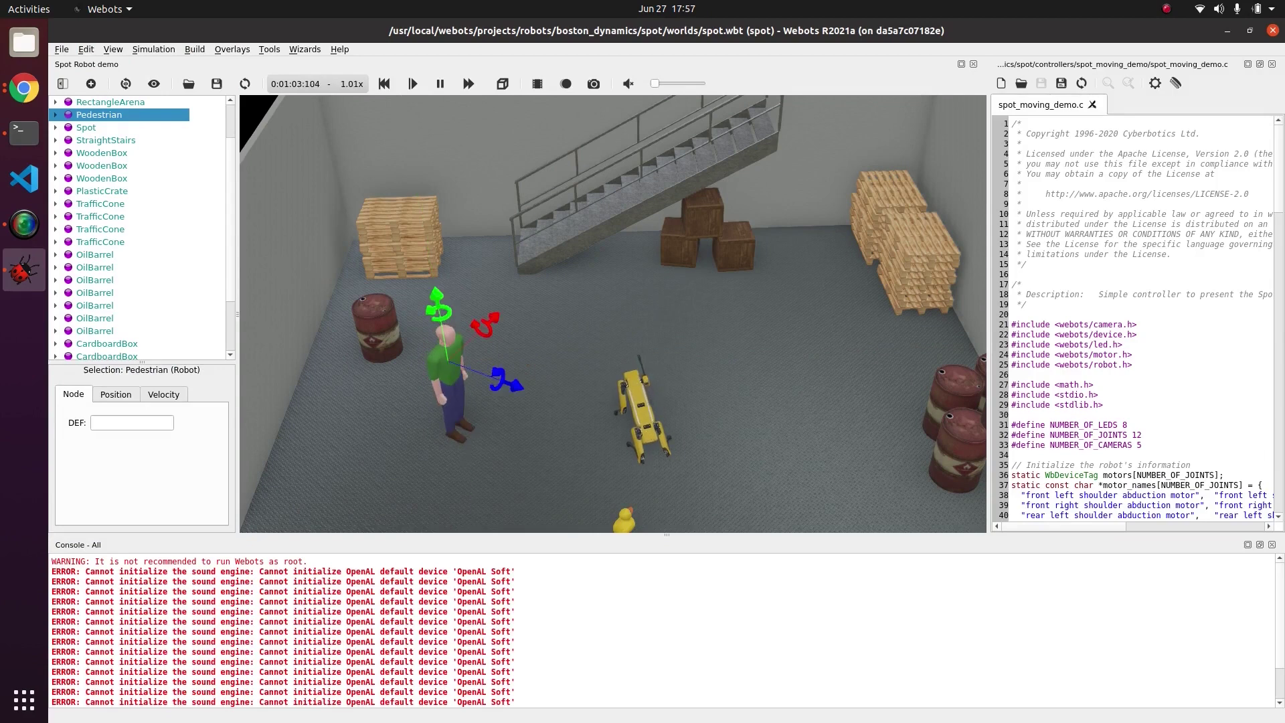
click(111, 102)
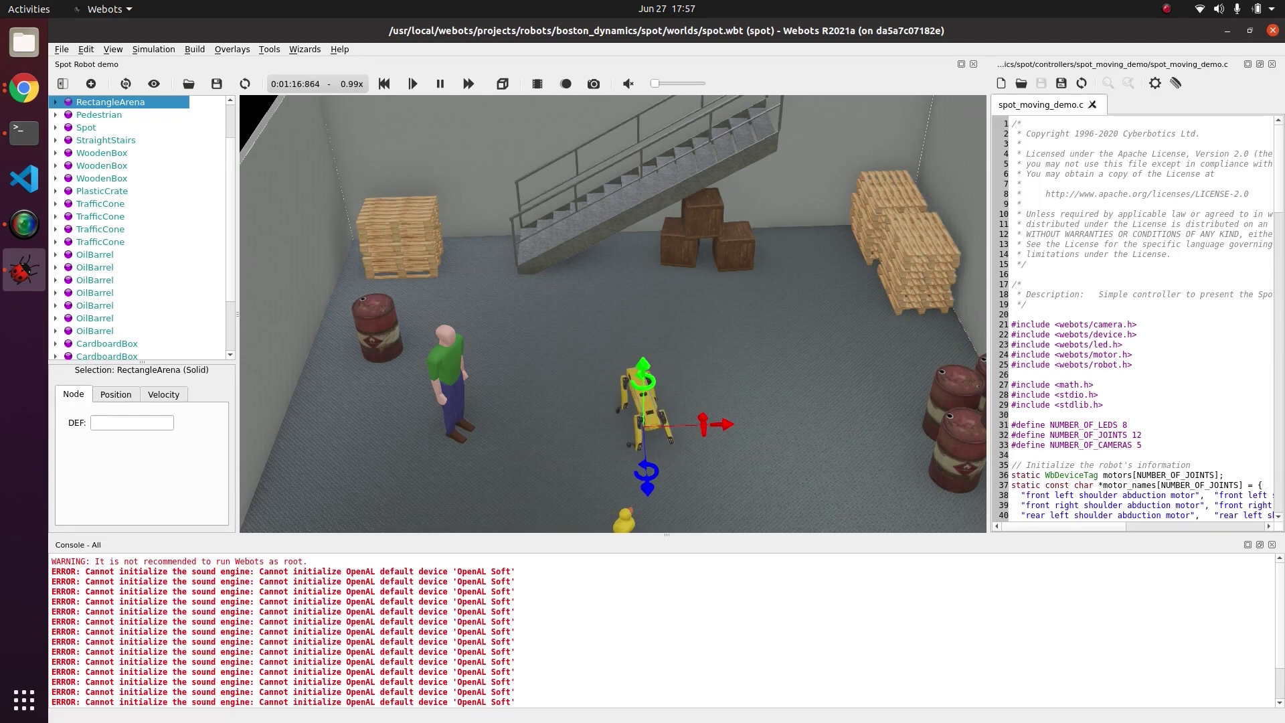
- Save the world as spot_human.wbt in a newly created /root/sample folder
key(alt+f)
key(Down)
key(Down)
key(Down)
key(Down)
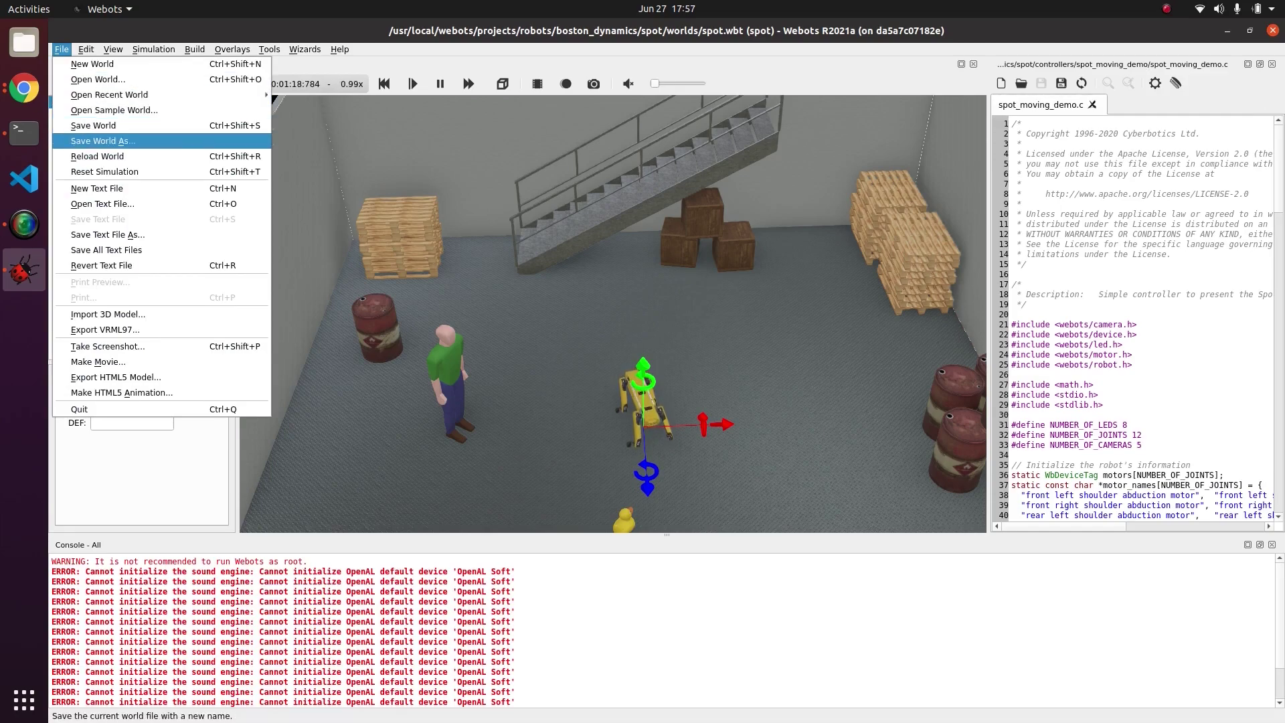
key(Return)
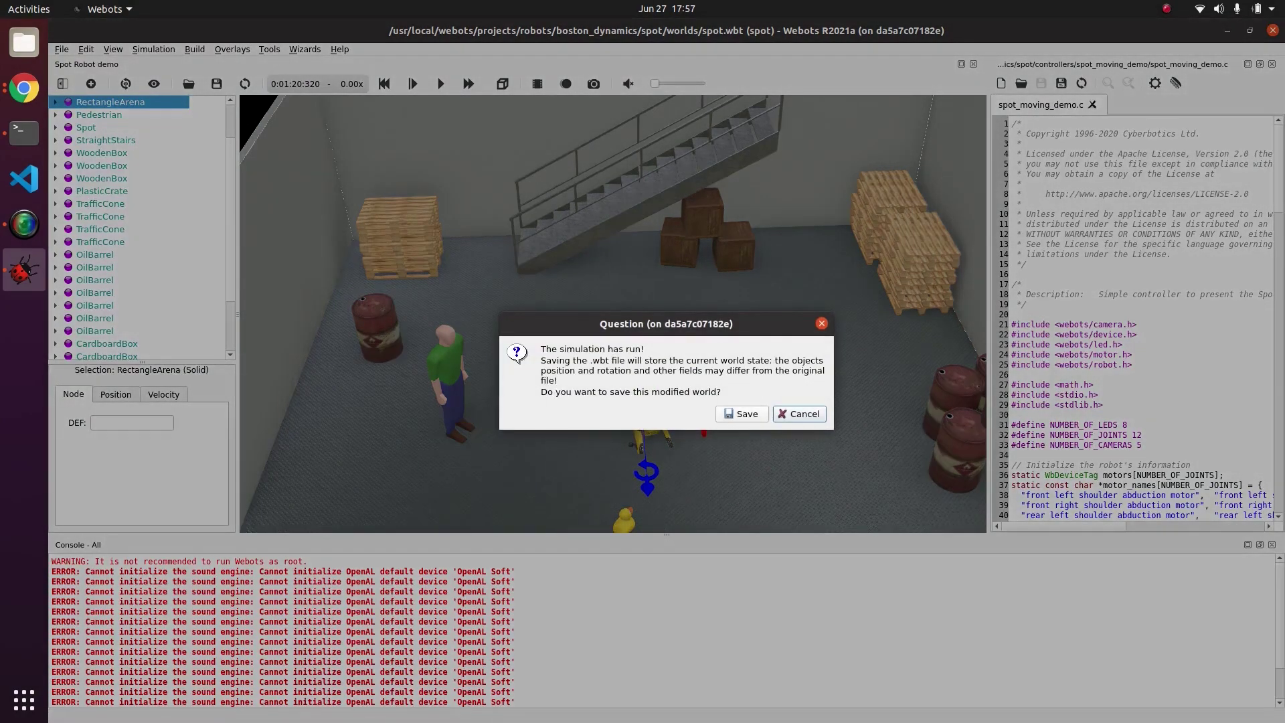
key(Tab)
key(Return)
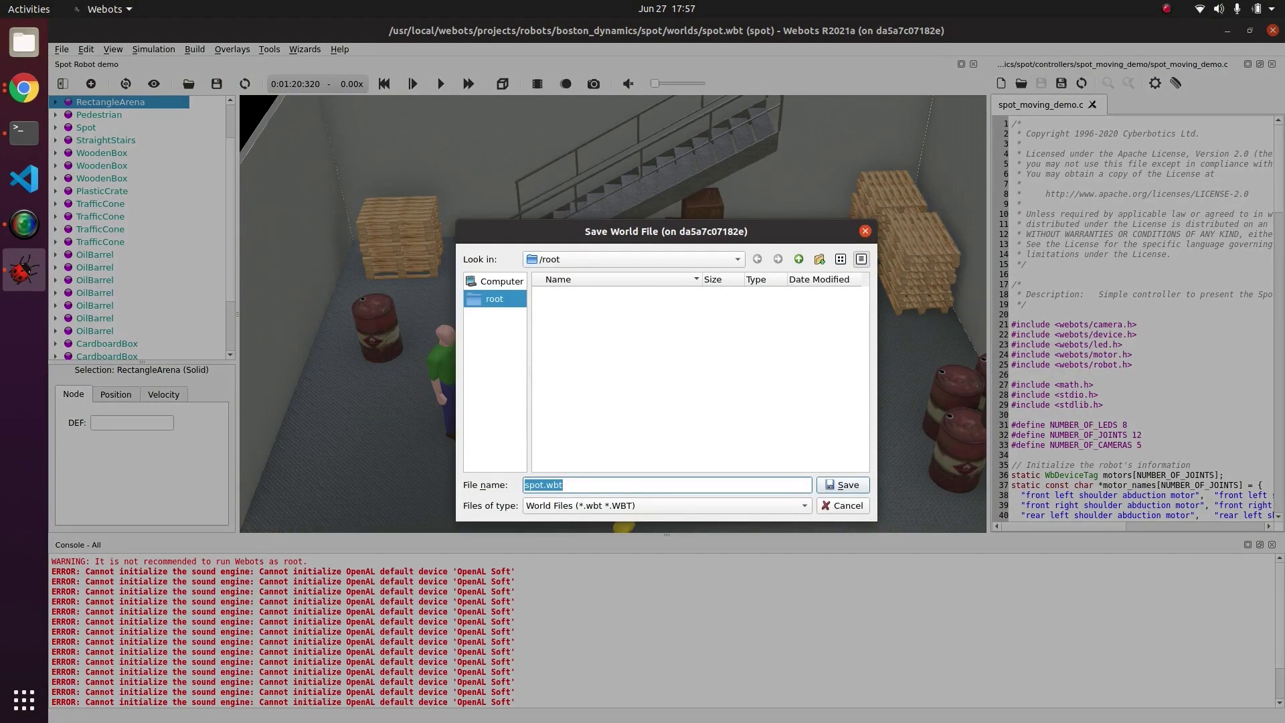
click(820, 259)
text(sample)
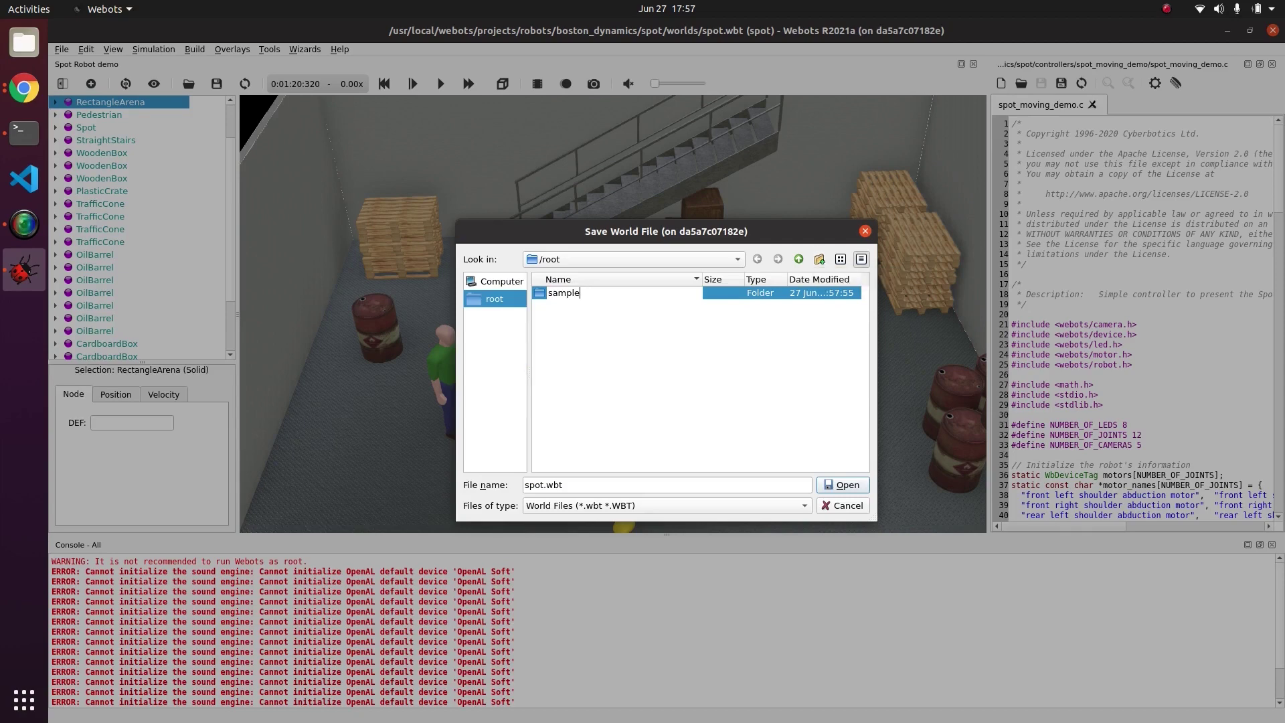
click(540, 485)
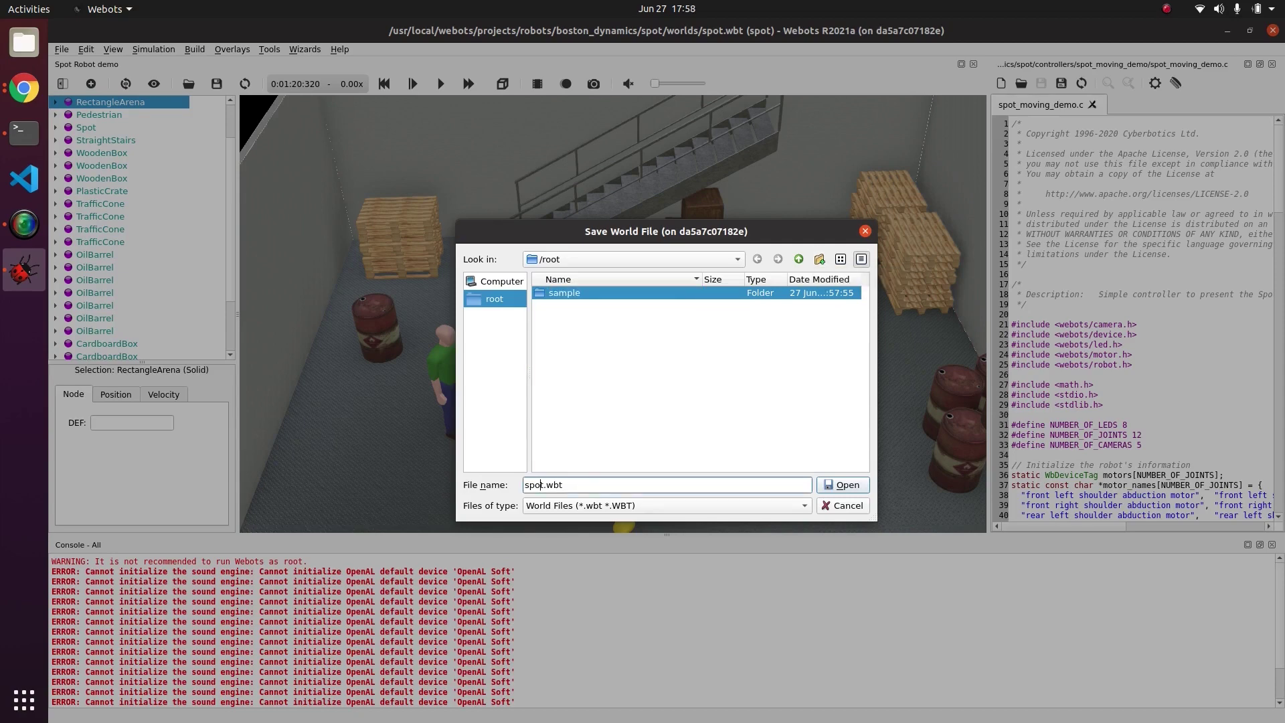
text(_human)
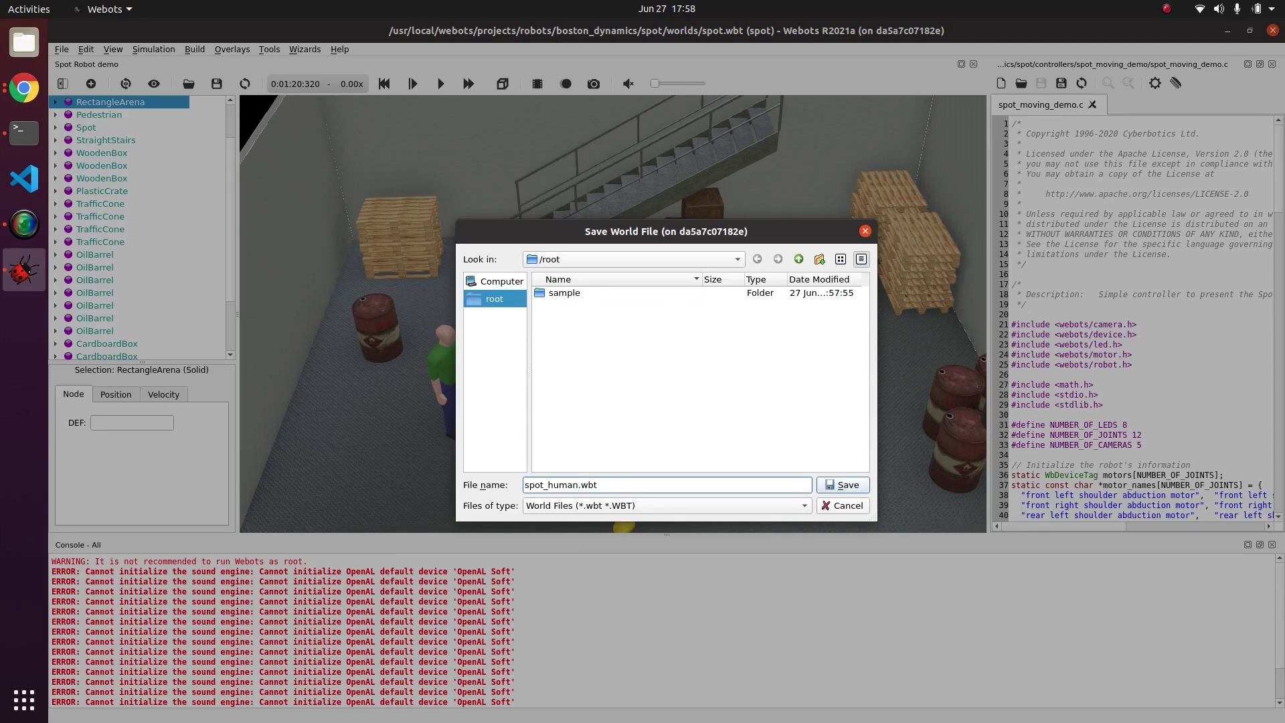
click(564, 293)
key(Return)
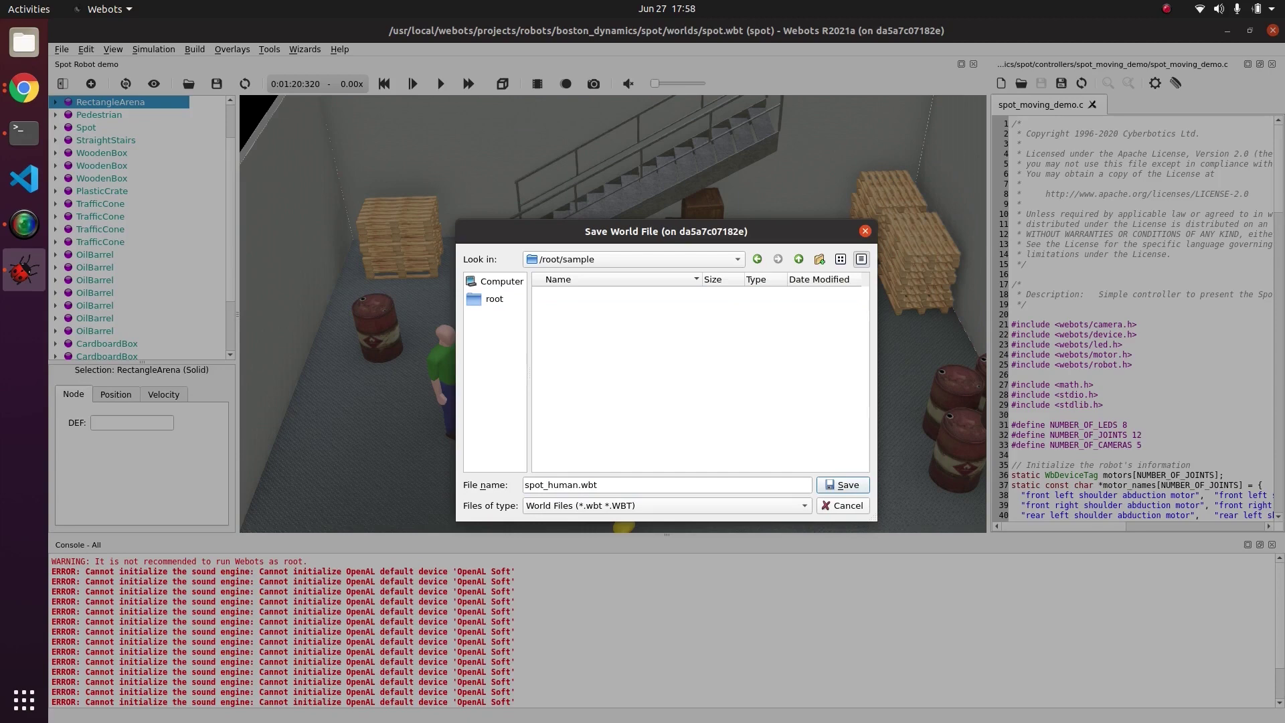
key(Return)
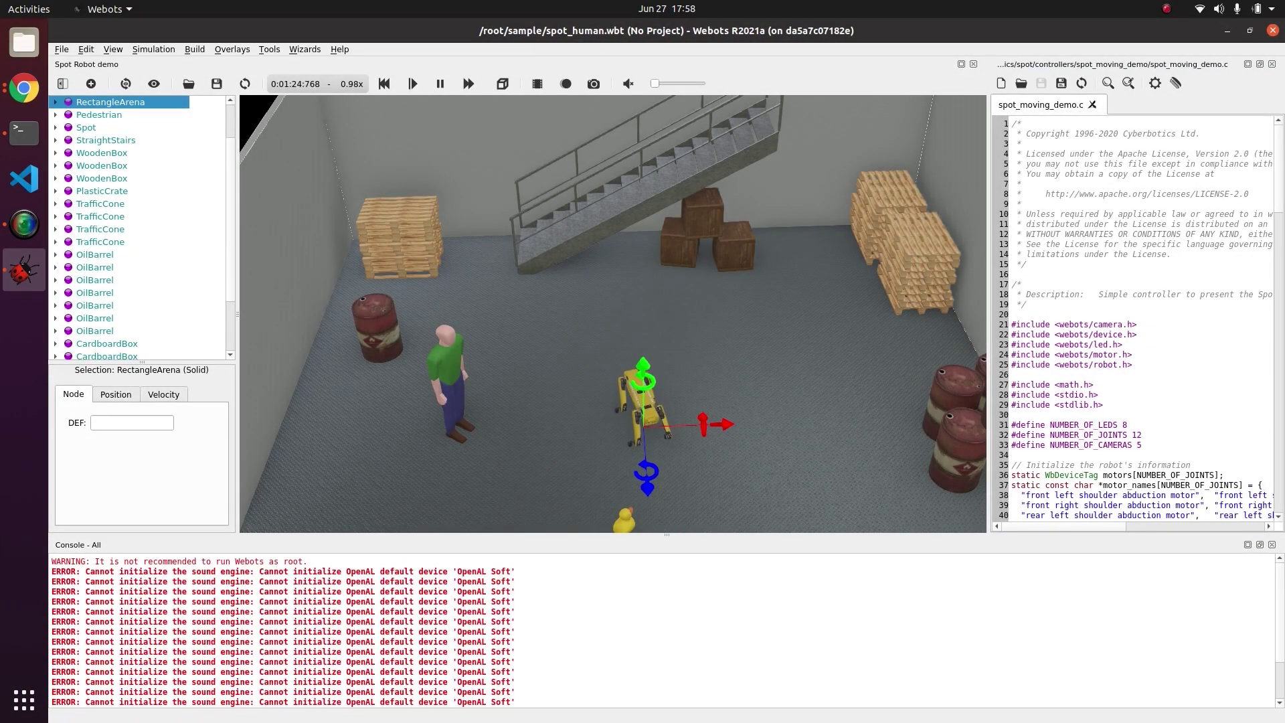
- Close Webots and run sudo docker ps, showing the cyberbotics/webots:latest container's uptime
key(ctrl+q)
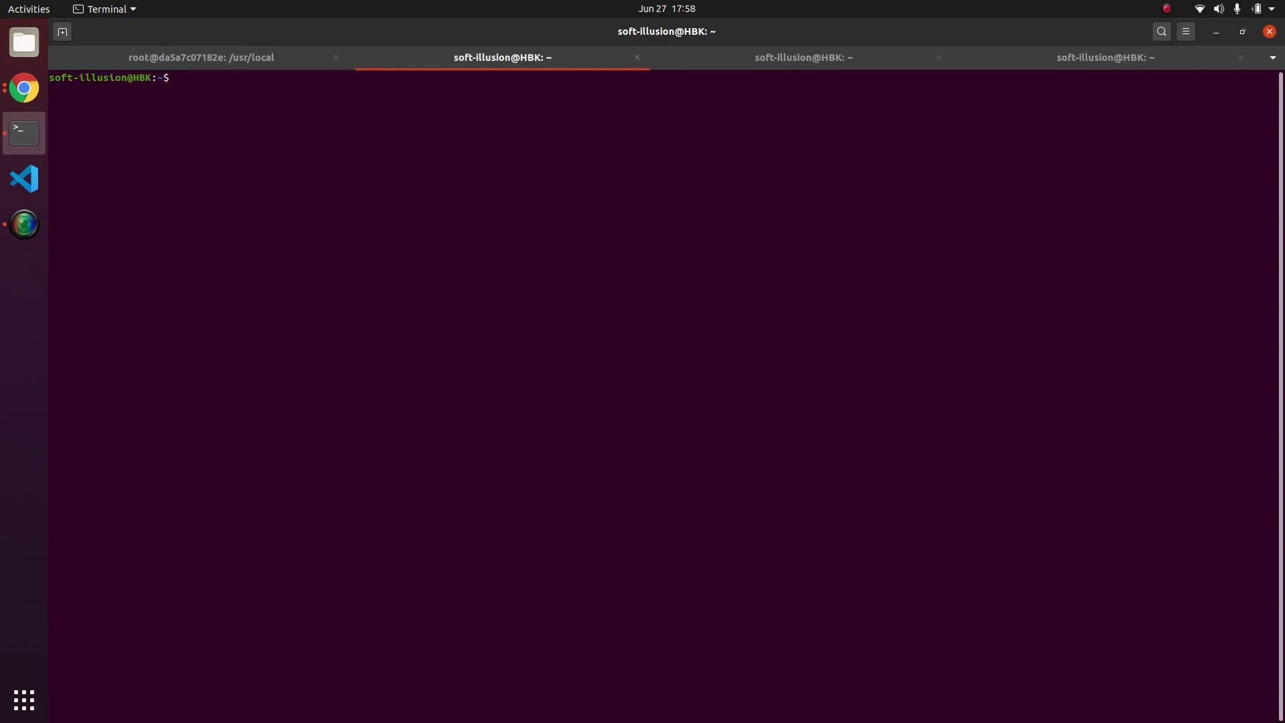
text(sudo docker ps)
key(Return)
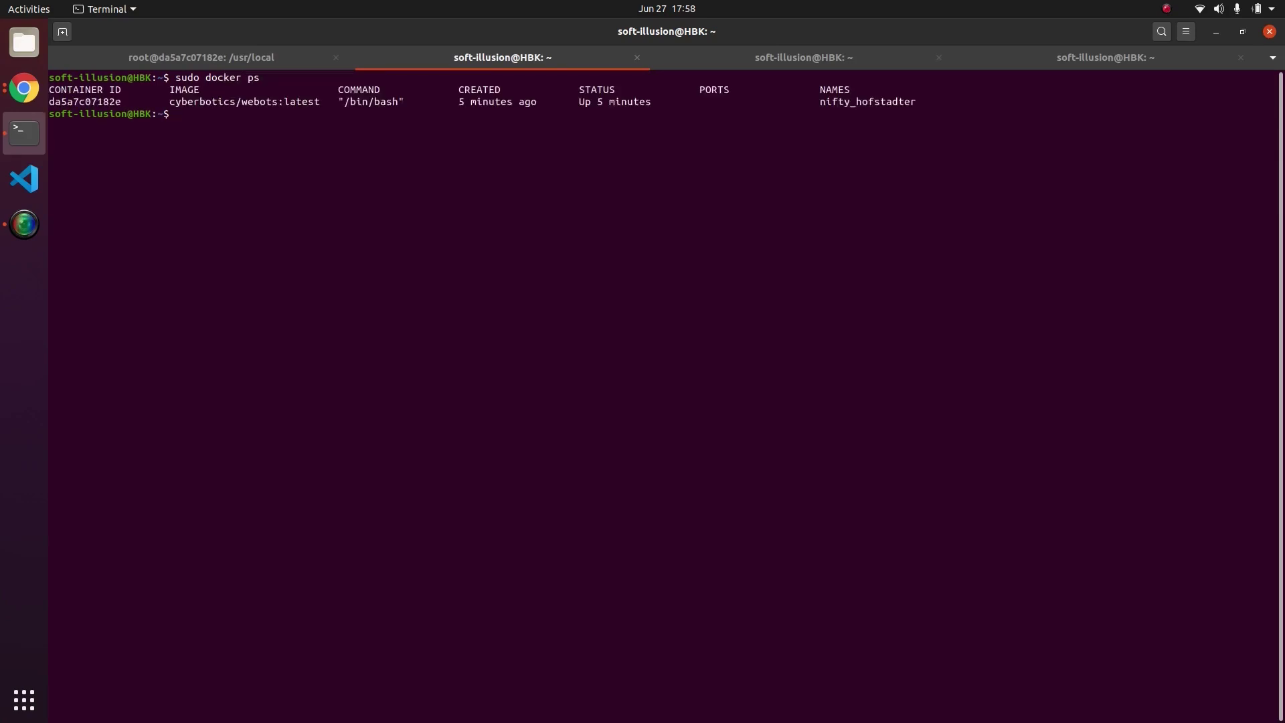
drag(579, 102, 646, 102)
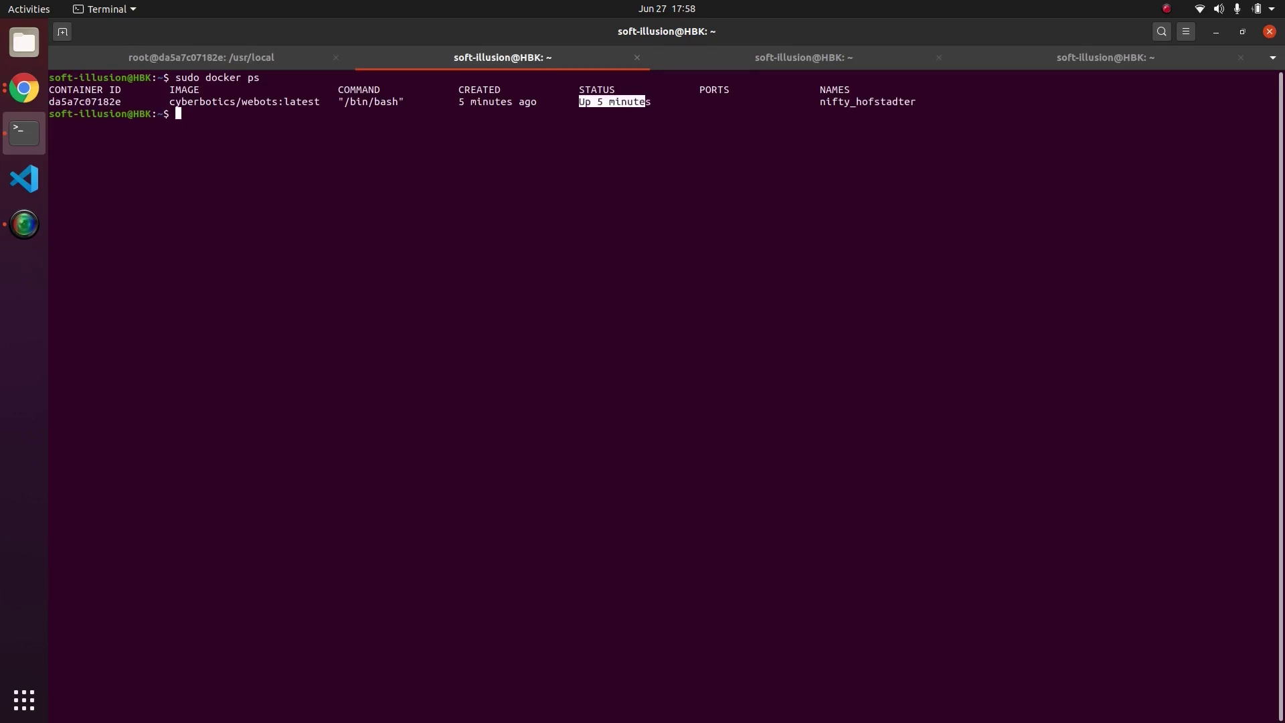
- In the container tab, list ~/sample with cd and ls to confirm spot_human.wbt exists
key(ctrl+Page_Up)
text(cd)
key(Return)
text(ls)
key(Return)
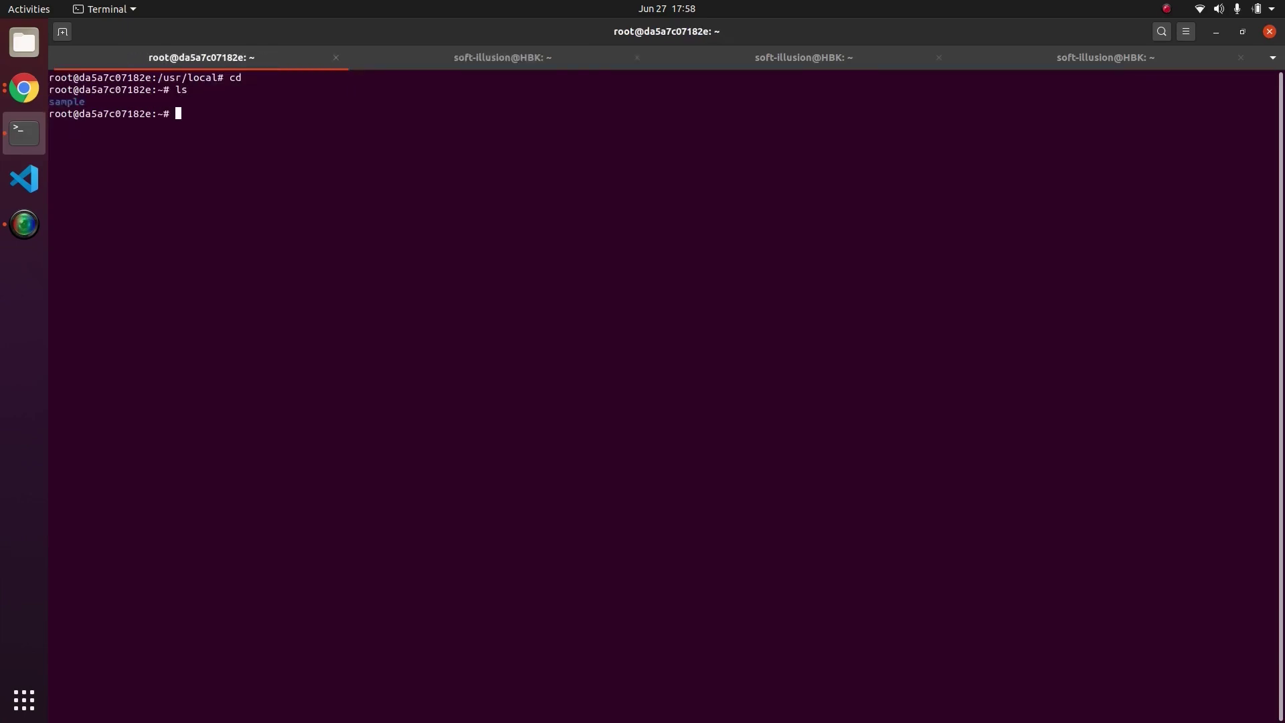
text(cd s)
key(Tab)
key(Return)
text(ls)
key(Return)
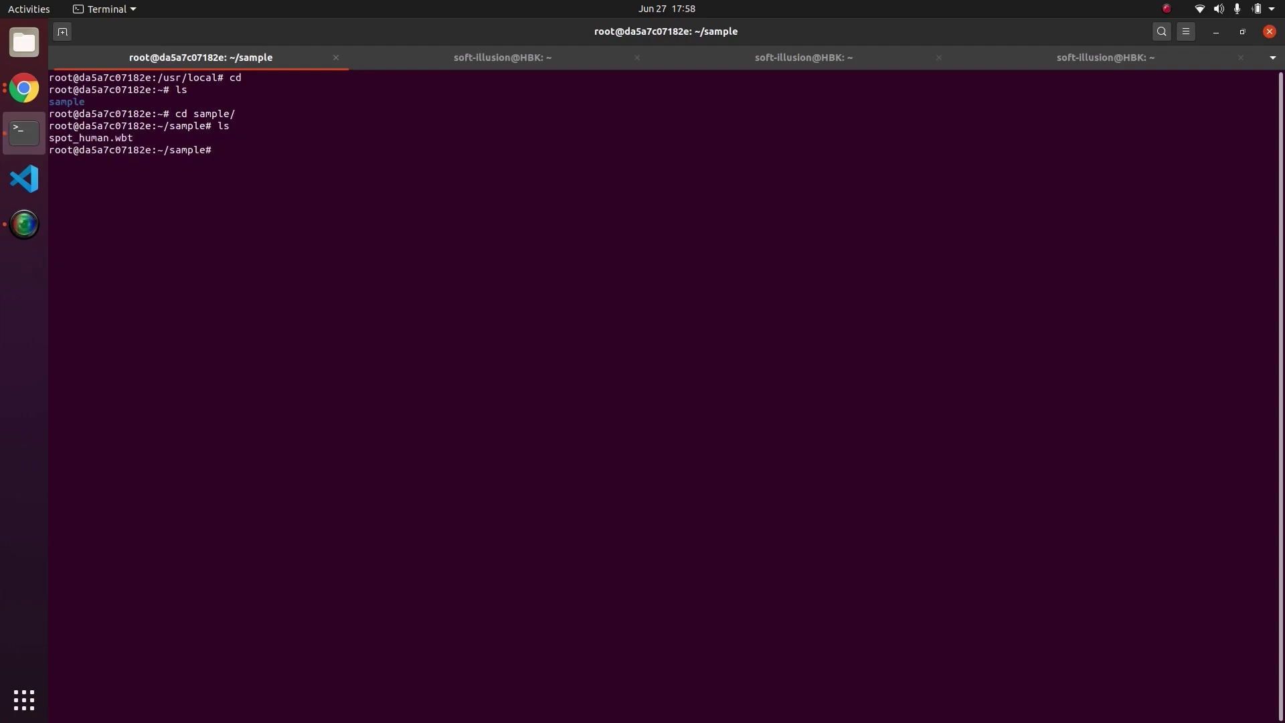
text(exit)
key(BackSpace)
key(BackSpace)
key(BackSpace)
key(BackSpace)
- Commit container da5a7c07182e as soft_illusion_sample:latest, then enter sudo docker images
key(ctrl+Page_Down)
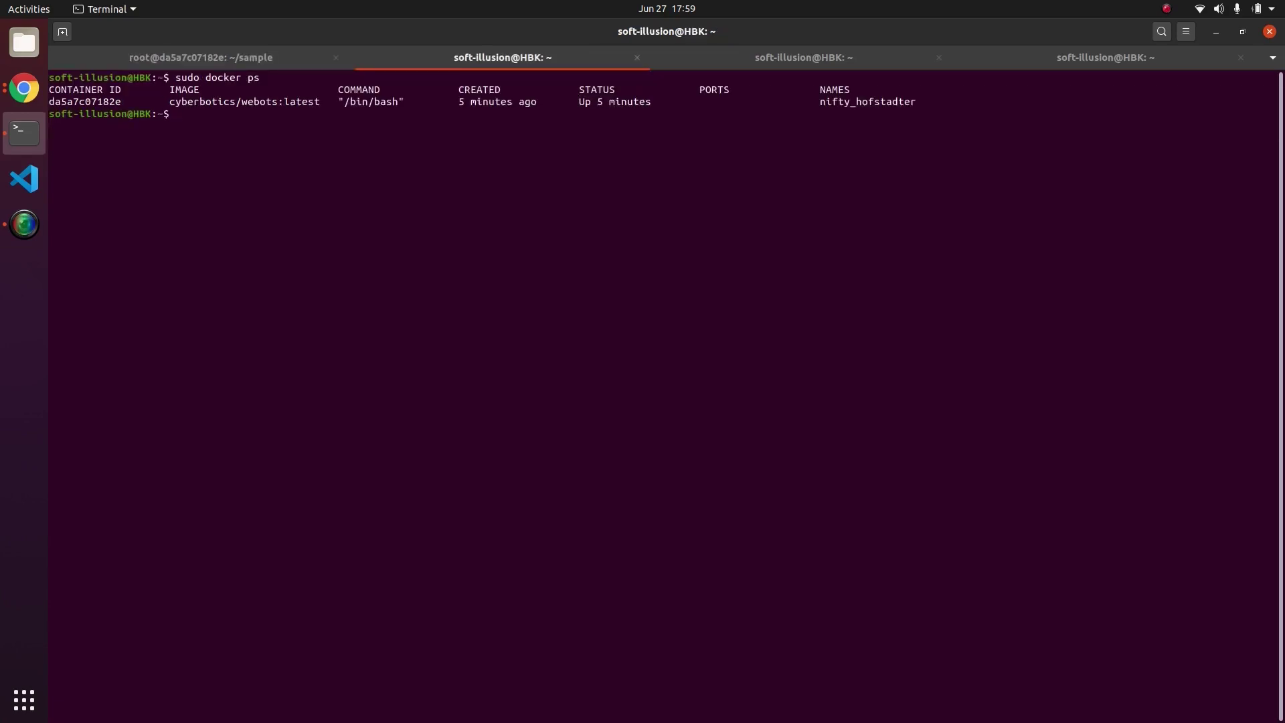
text(sudo docker commit)
drag(127, 101, 48, 101)
key(ctrl+c)
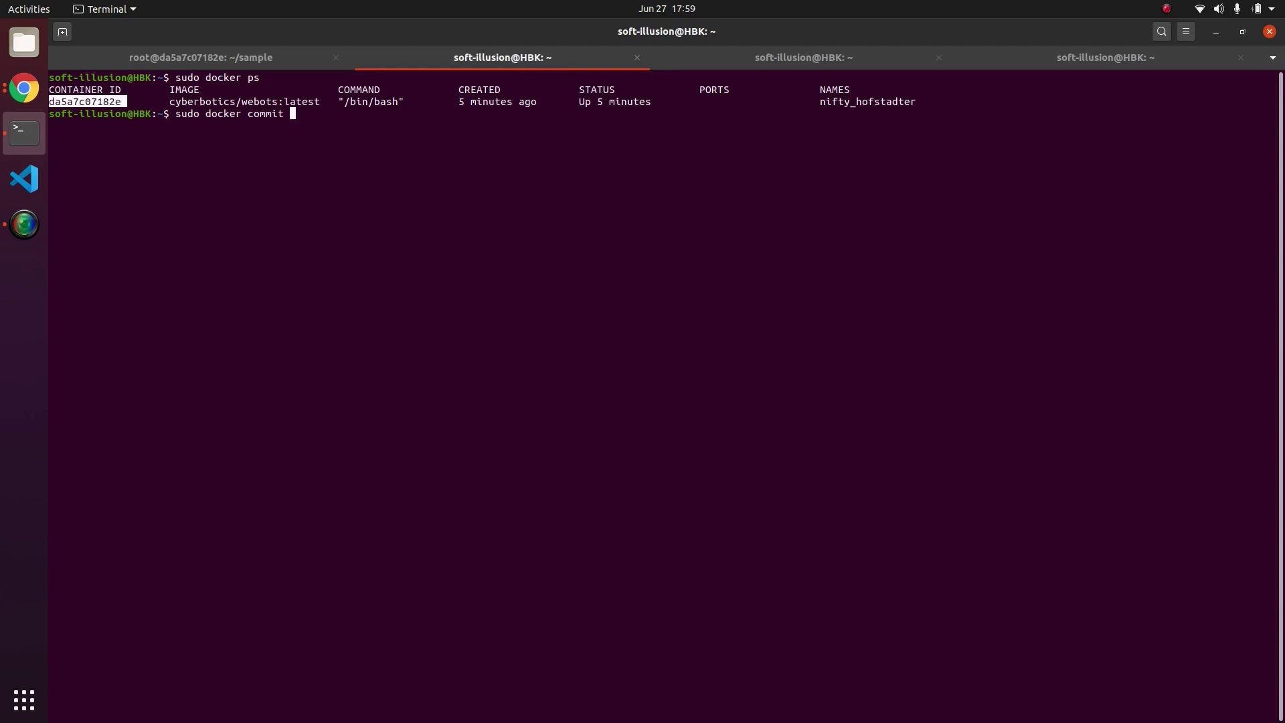
click(49, 101)
key(ctrl+shift+v)
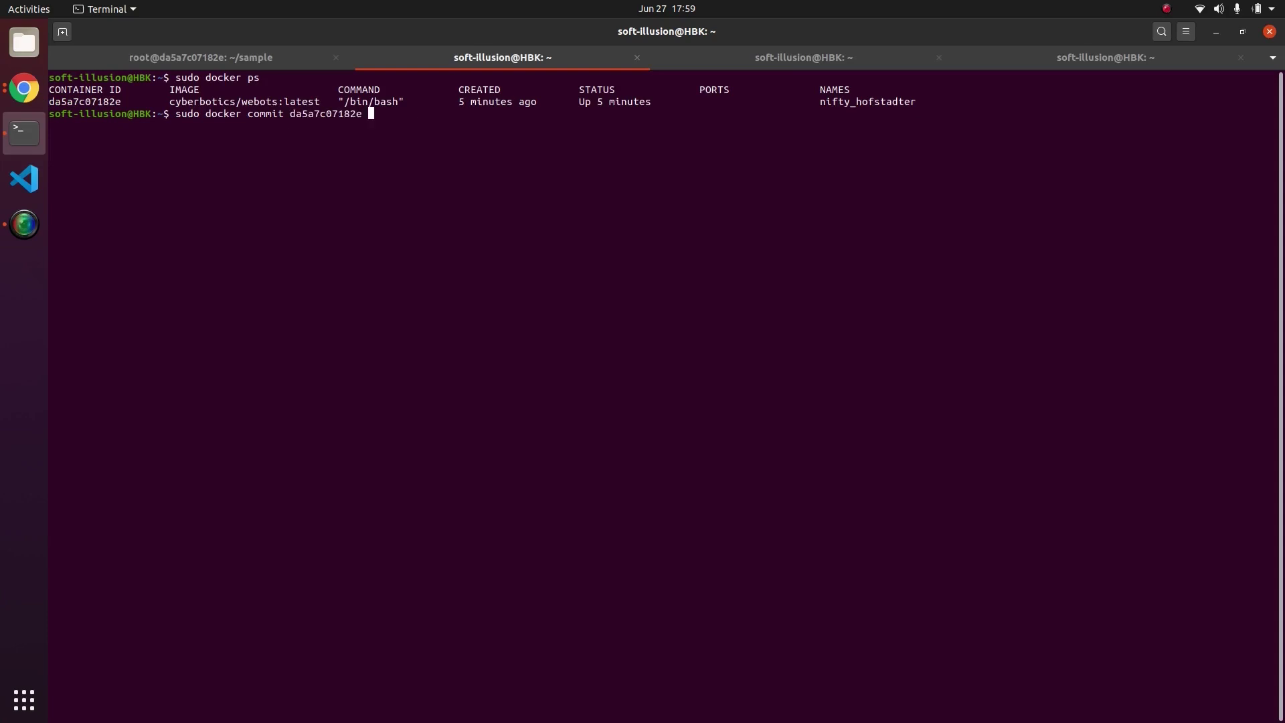
text(soft_illusion_sample:latest)
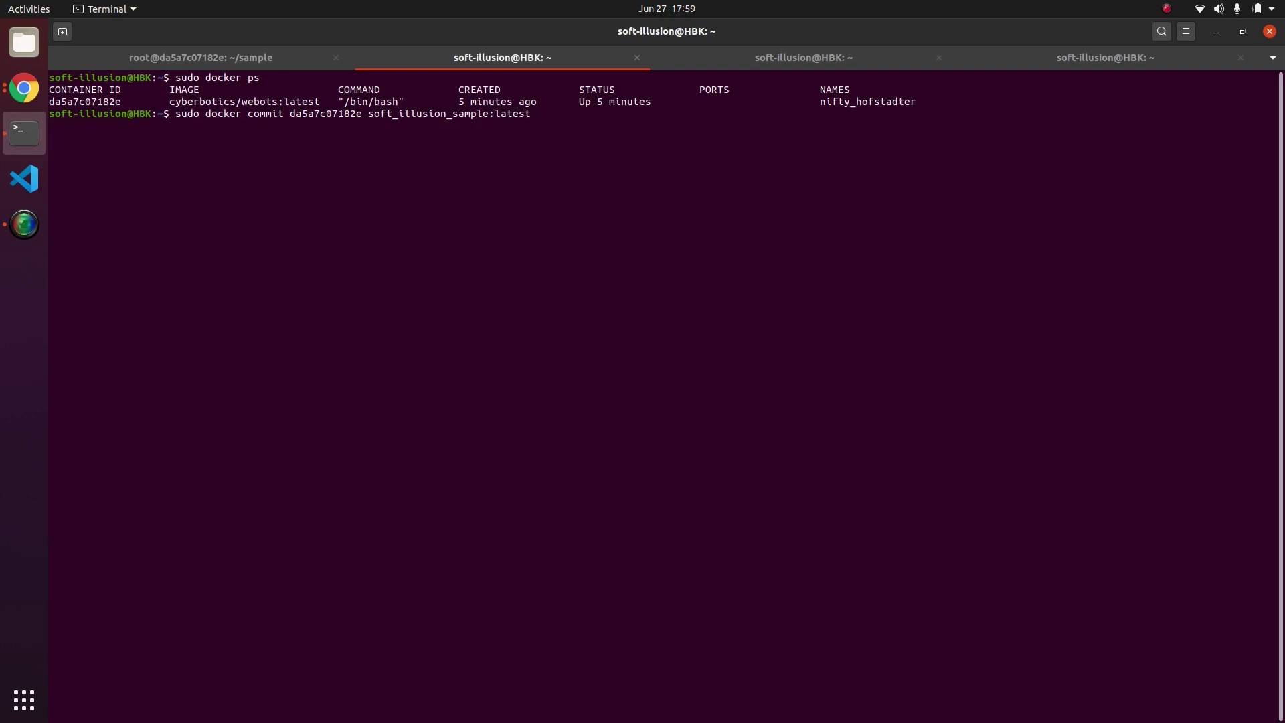
key(Return)
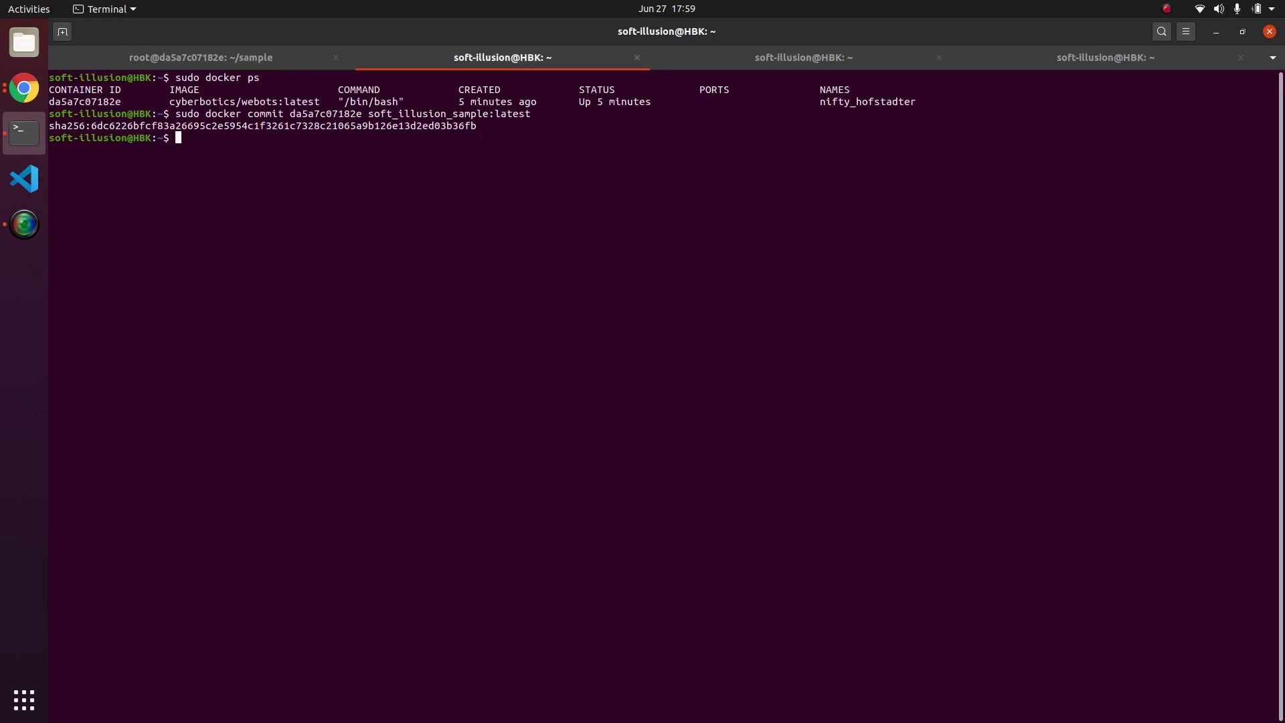
text(sudo docker images)
- List Docker images and highlight the new soft_illusion_sample image and its 7.93GB size
key(Return)
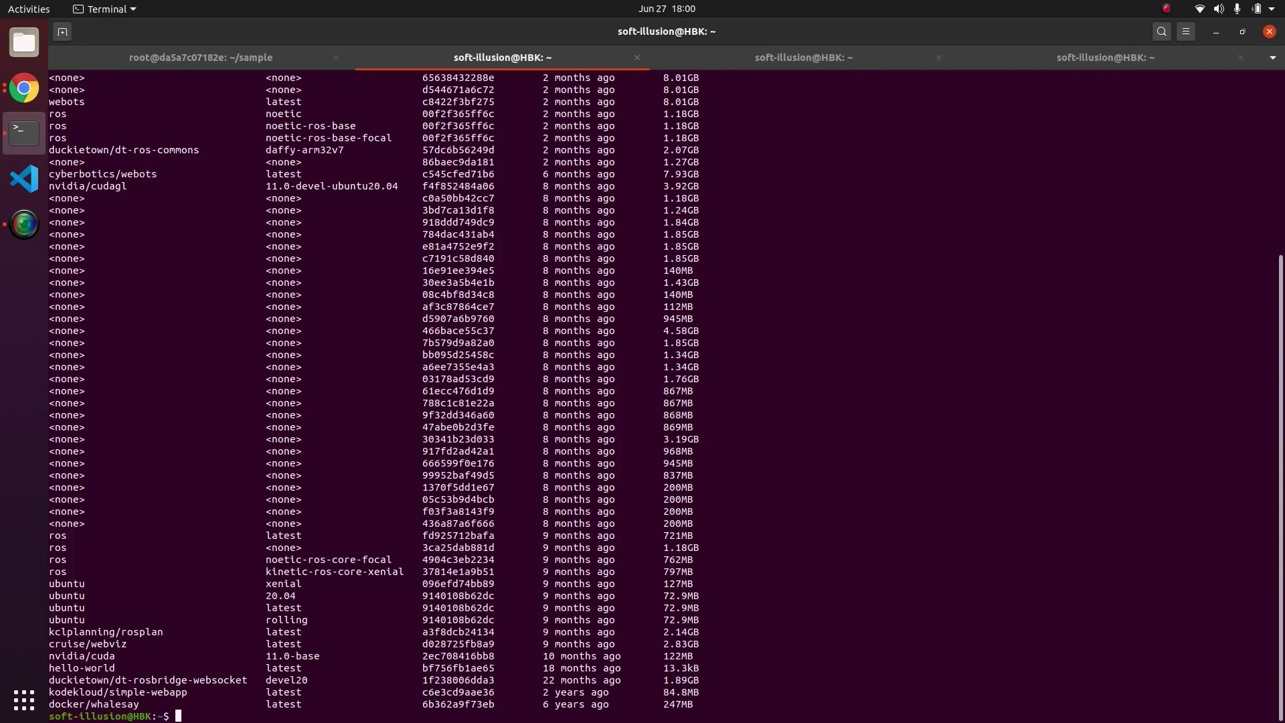
scroll(171, 162, up, 7)
drag(170, 162, 49, 162)
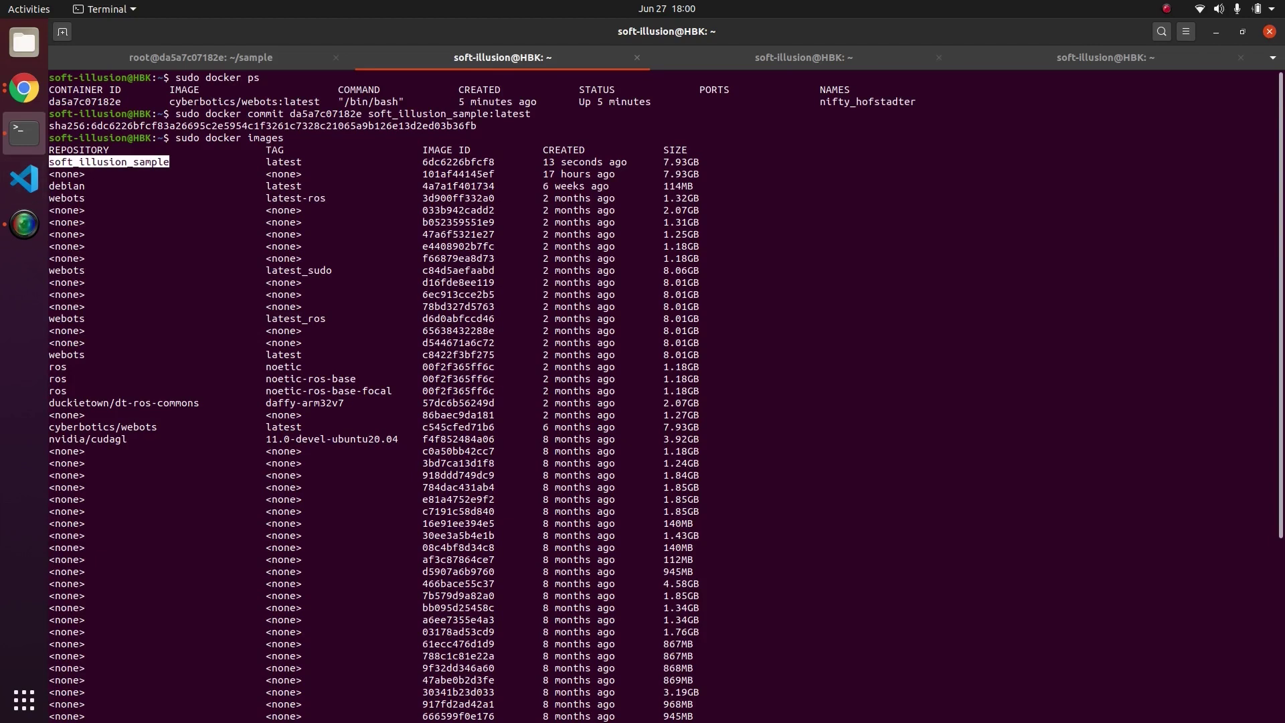
drag(663, 162, 699, 162)
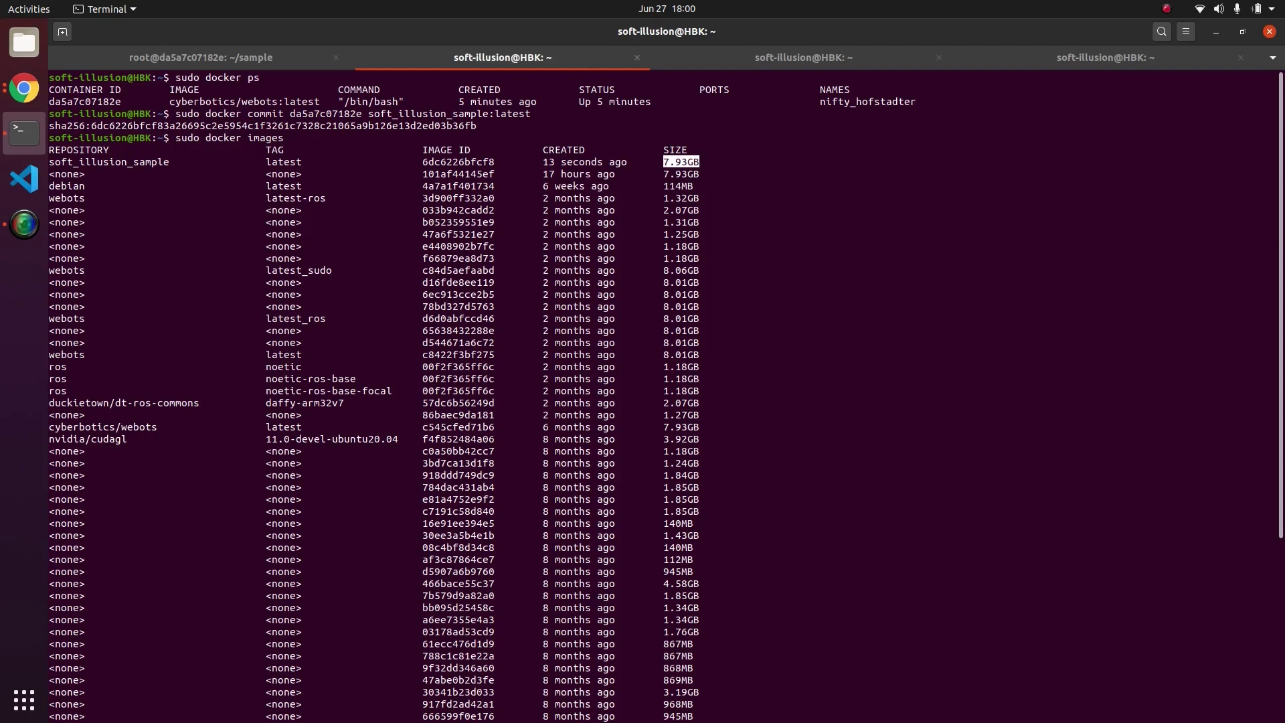
scroll(663, 395, down, 7)
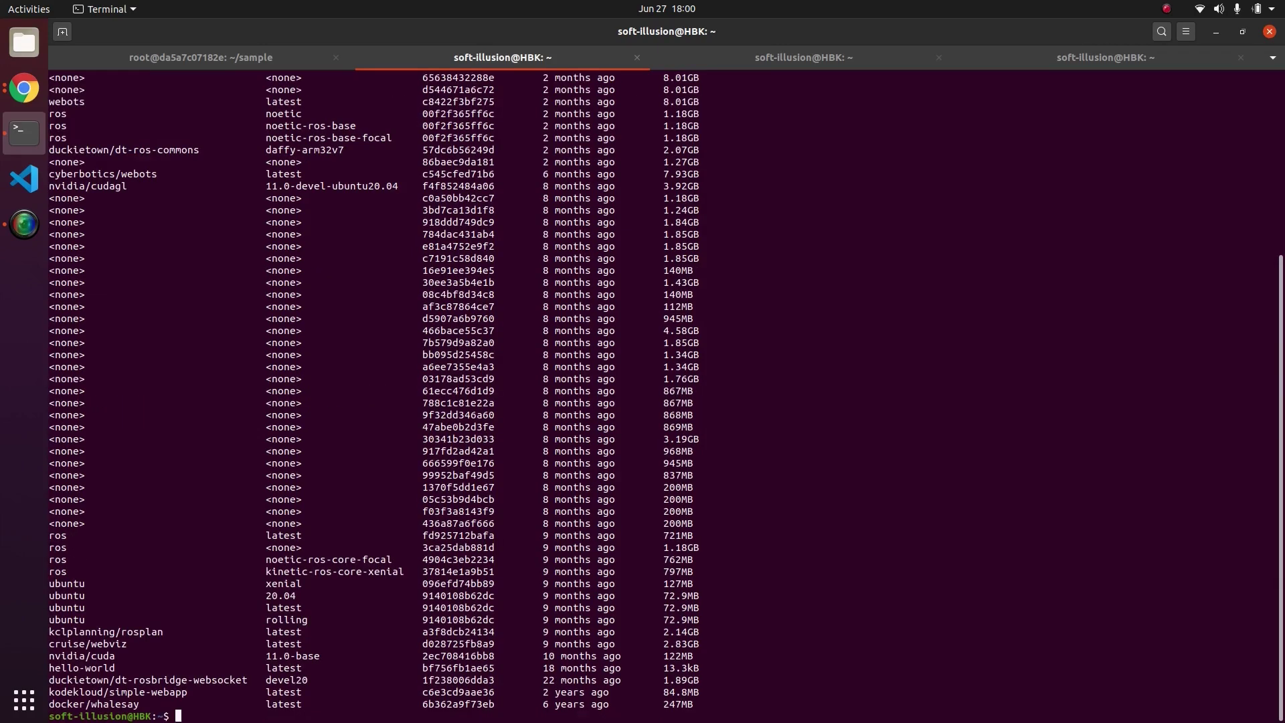
scroll(663, 395, up, 7)
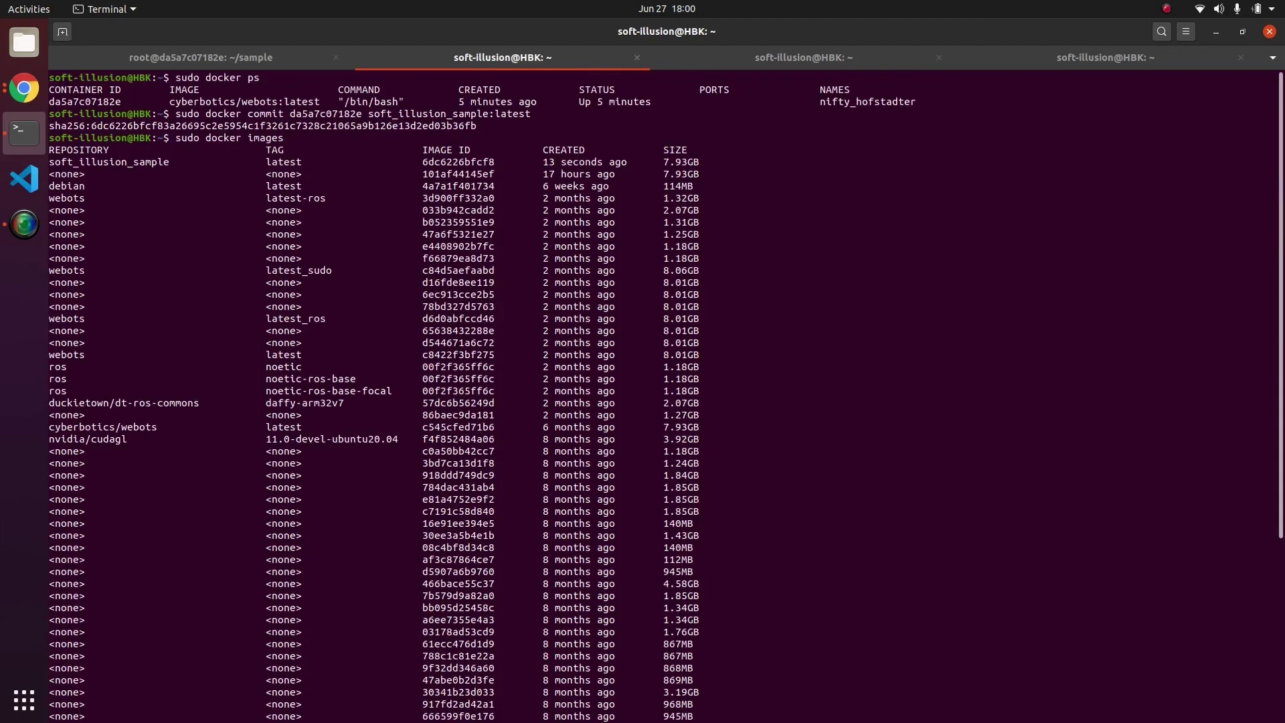
drag(170, 162, 49, 162)
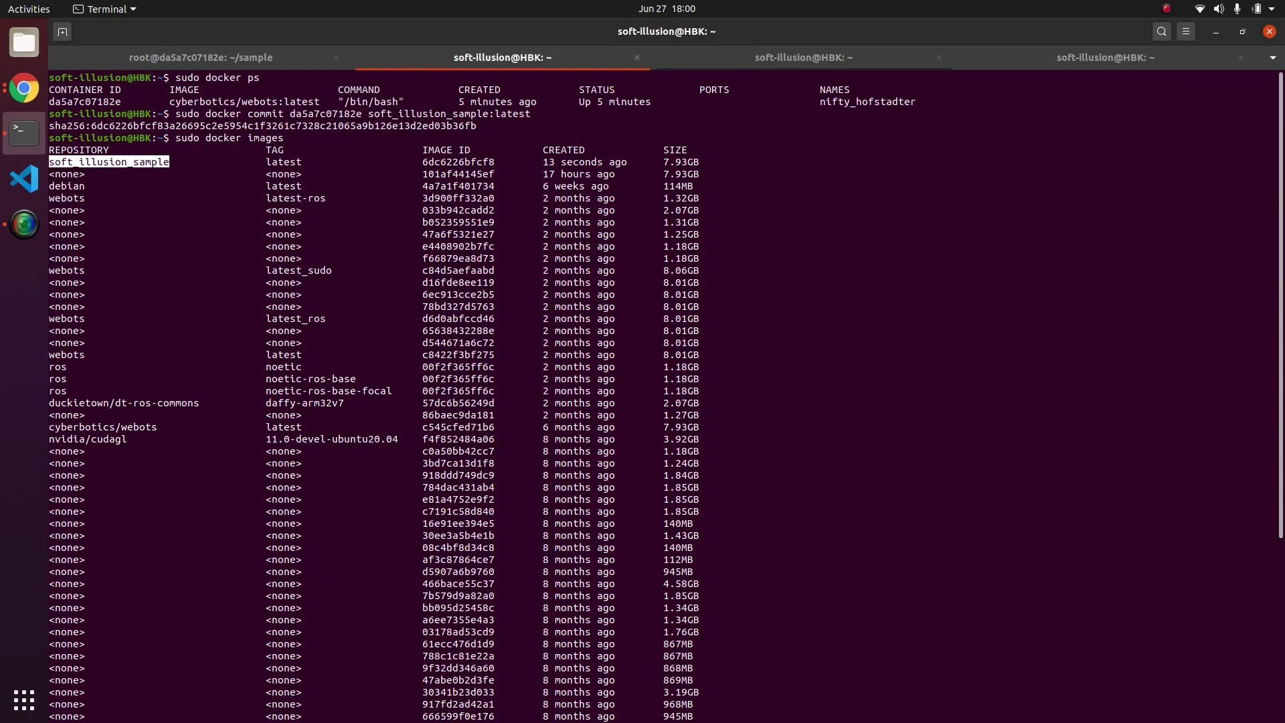
- Copy the xhost +local:root command from the Webots docs and run it in a new terminal tab
click(804, 57)
click(24, 88)
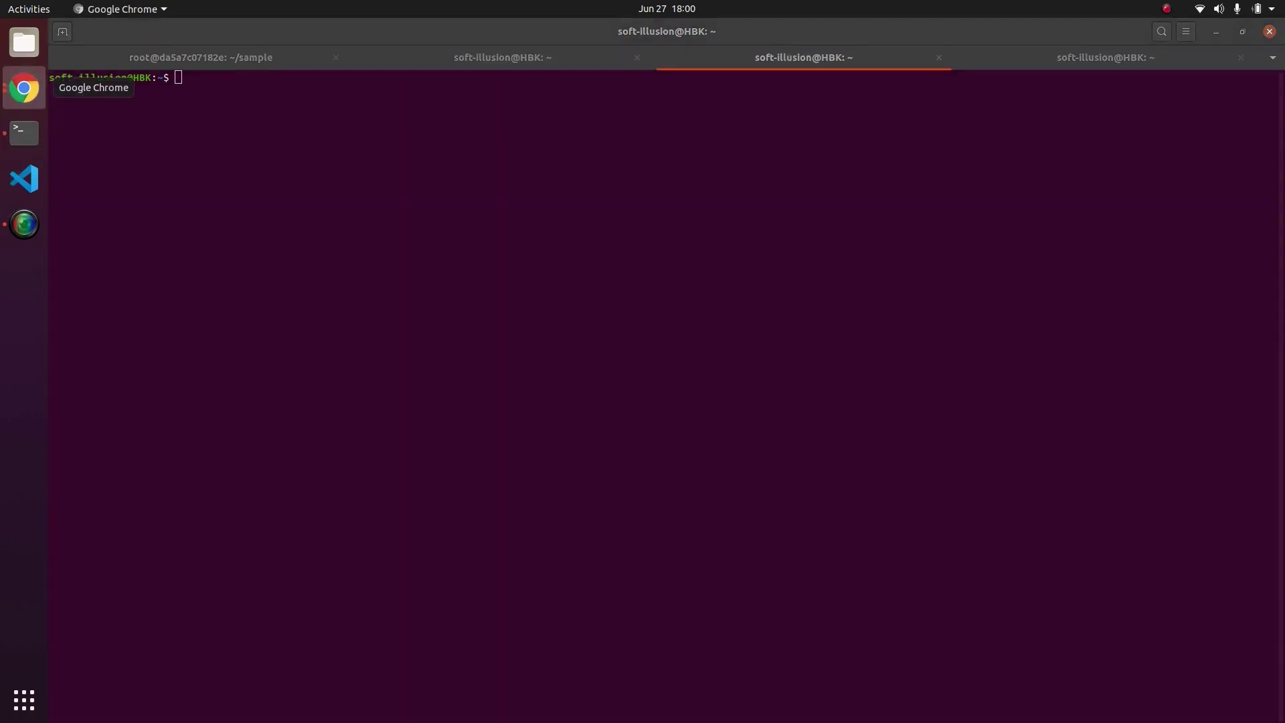
click(24, 88)
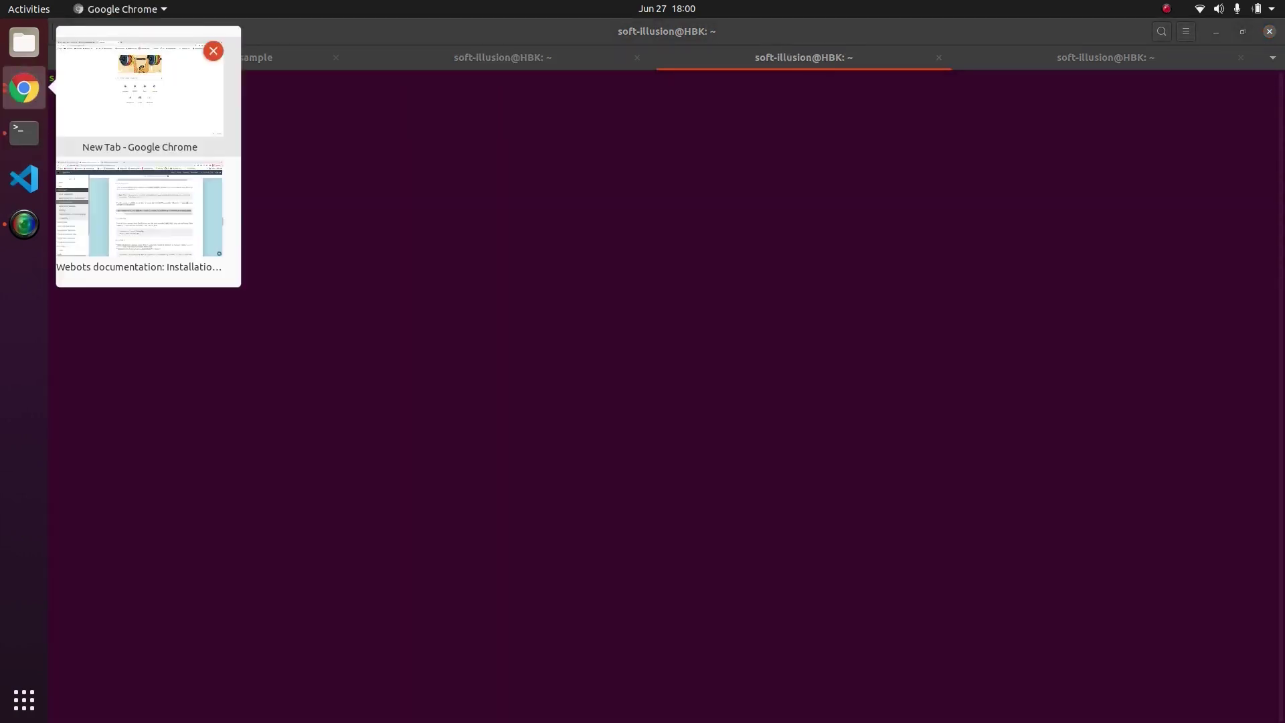
click(144, 224)
scroll(724, 250, up, 5)
drag(724, 250, 519, 250)
key(ctrl+c)
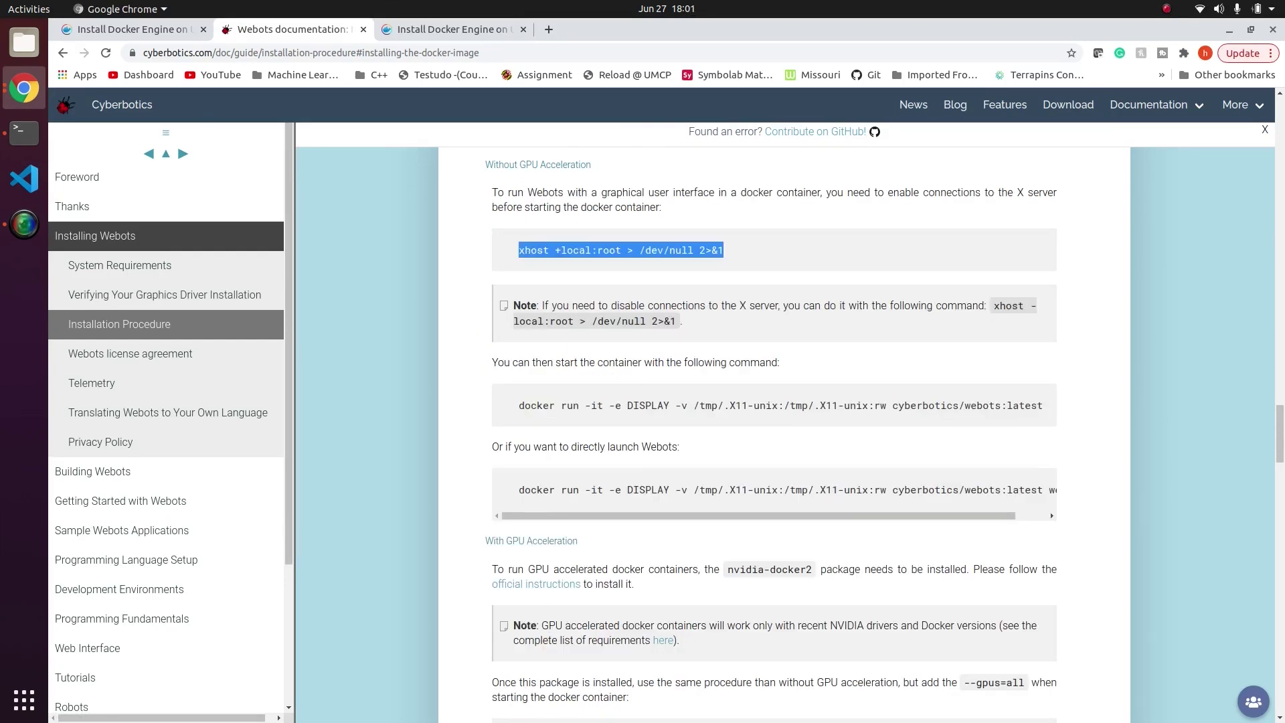
click(24, 133)
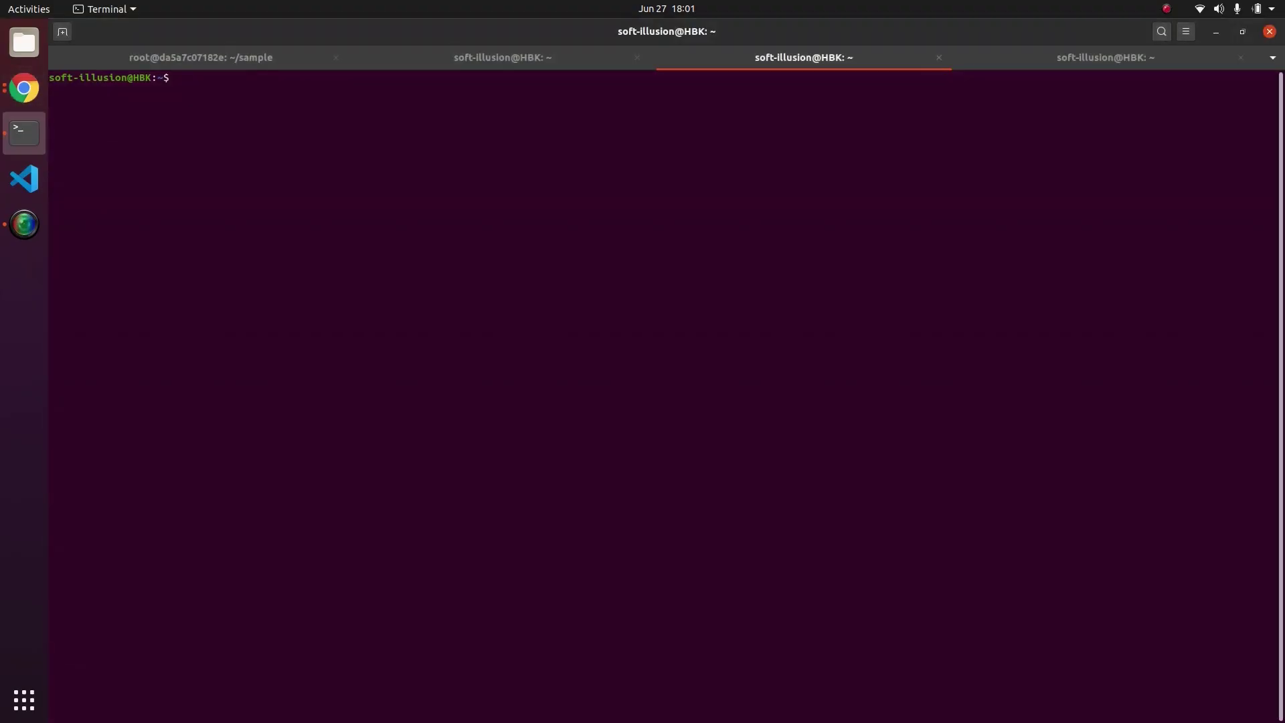
key(ctrl+shift+v)
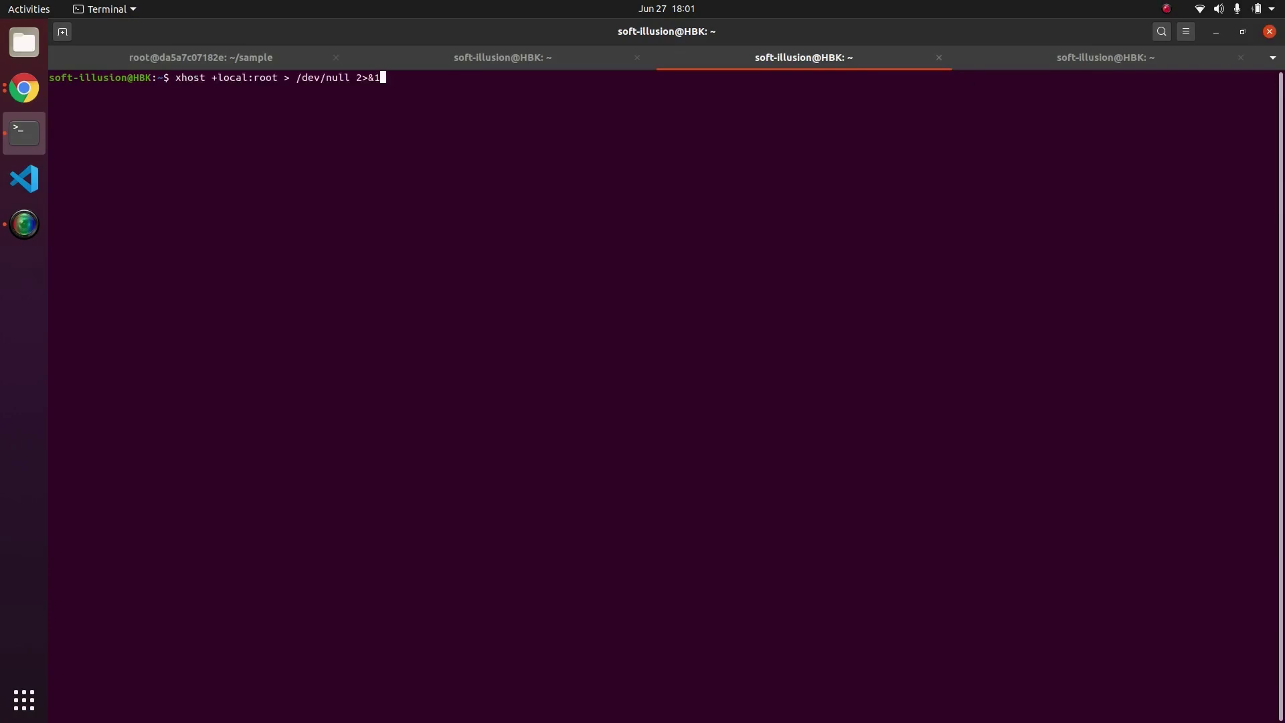
key(Return)
- Copy the --gpus=all docker run command from the GPU Acceleration section
click(24, 88)
scroll(776, 435, down, 5)
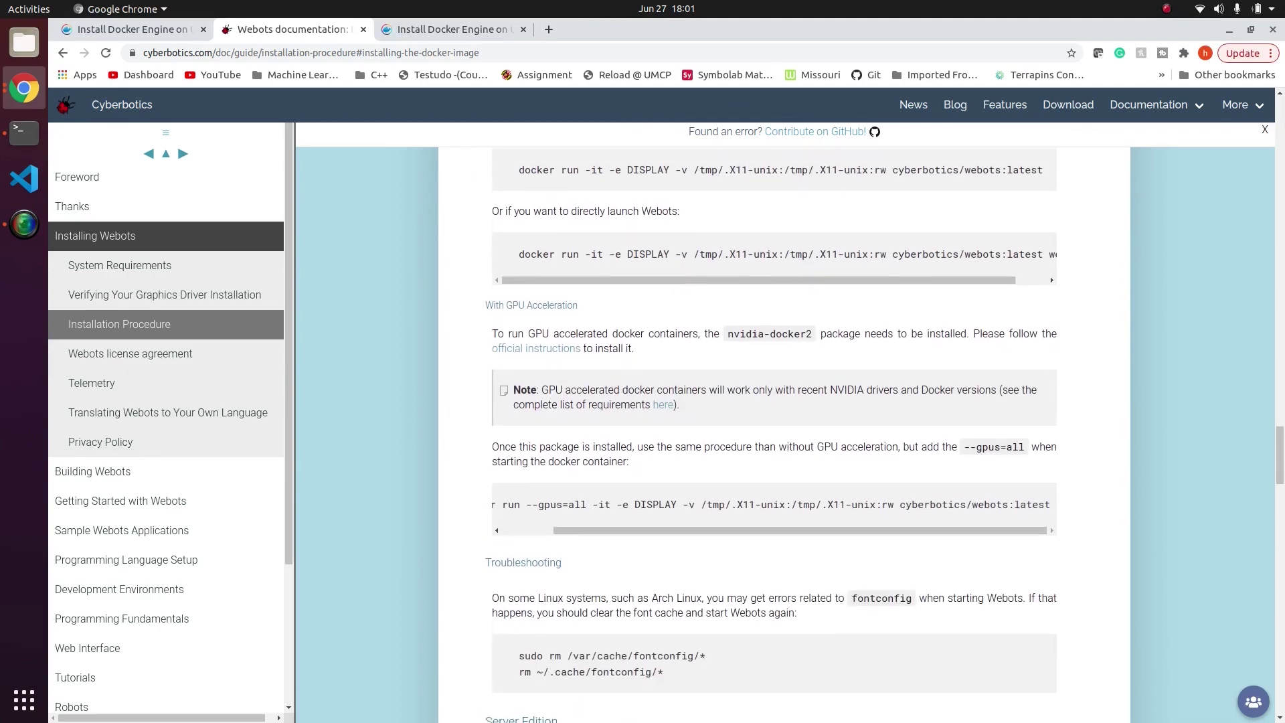
scroll(774, 495, left, 2)
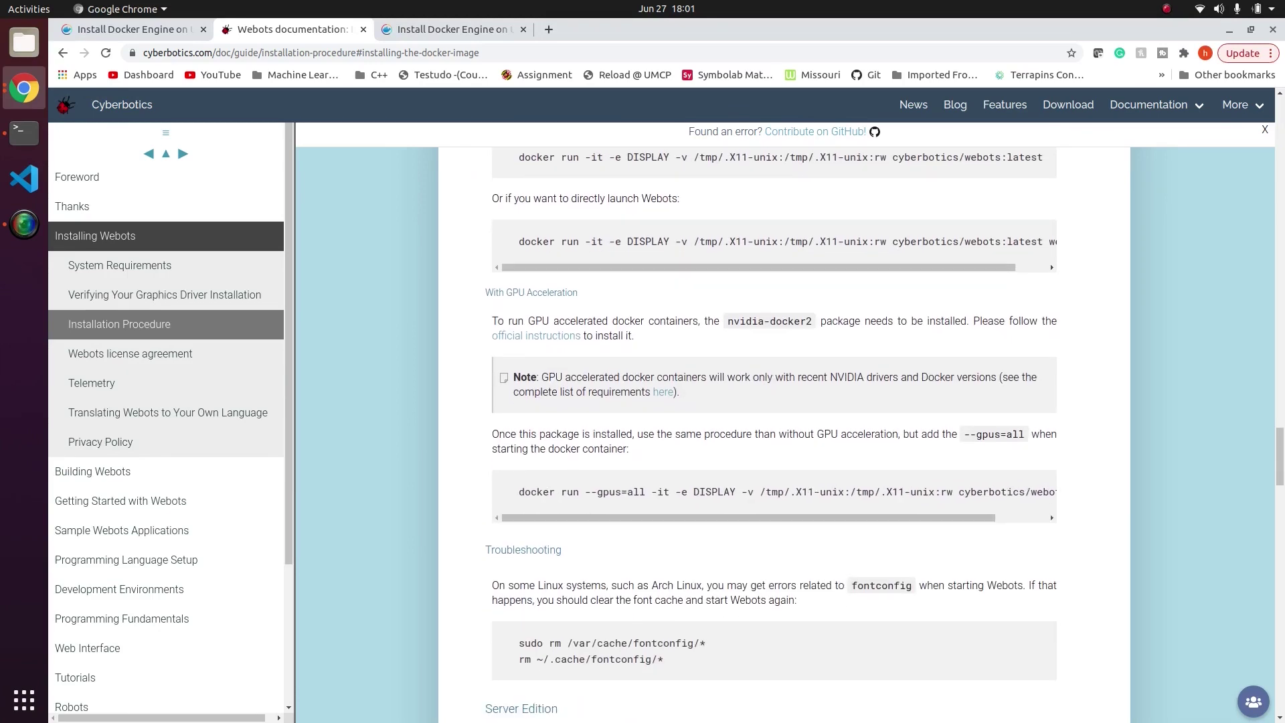
drag(519, 492, 1055, 492)
key(ctrl+c)
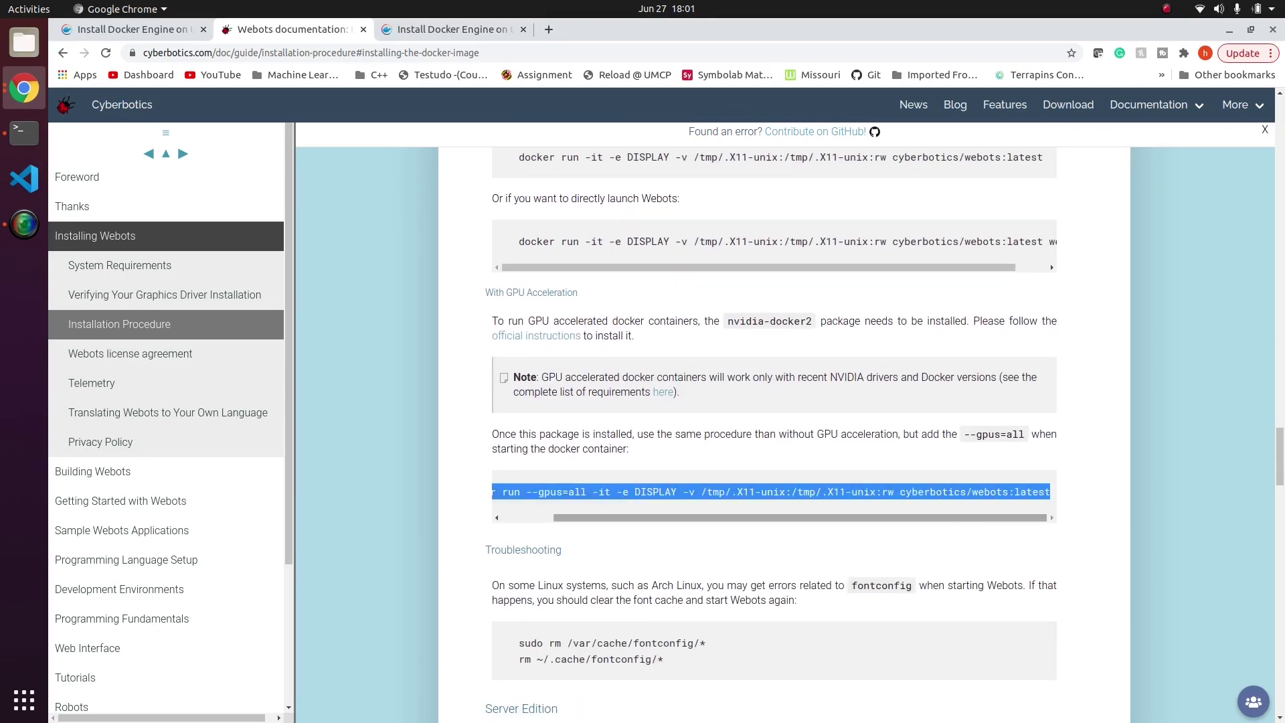
- Enter sudo with the pasted GPU docker run command and start removing the cyberbotics/webots image name
click(24, 133)
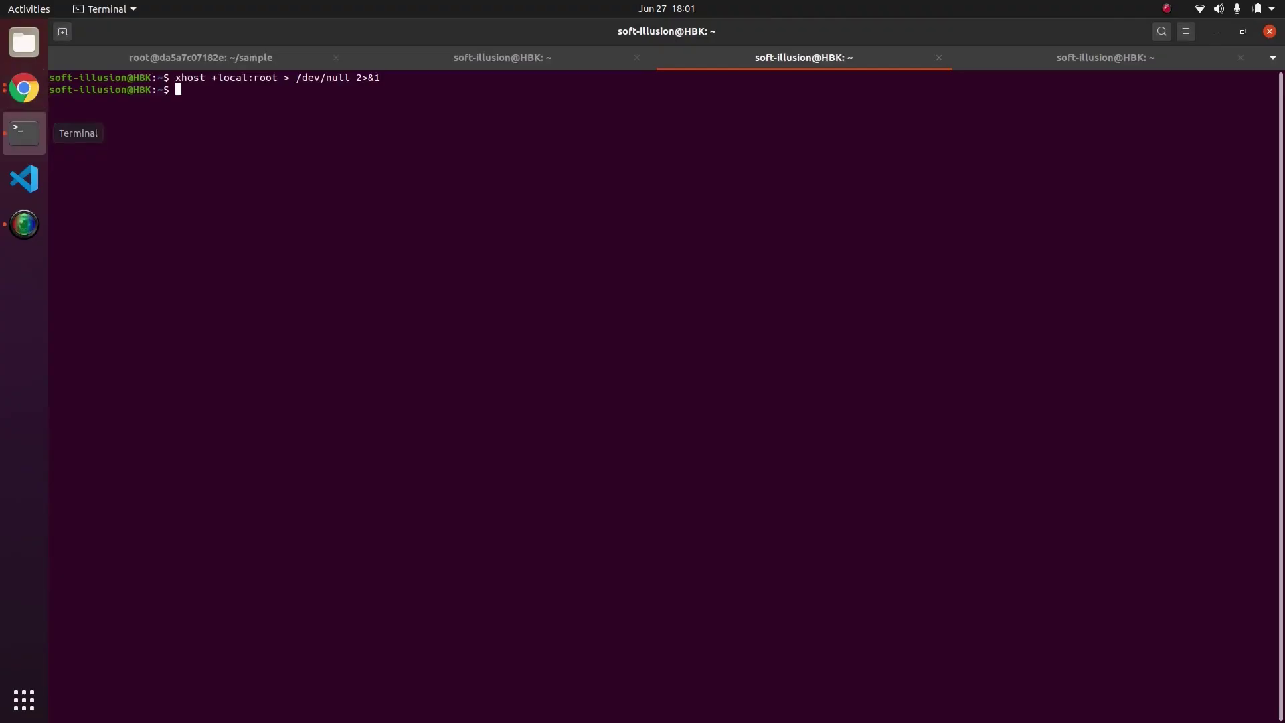
text(sudo)
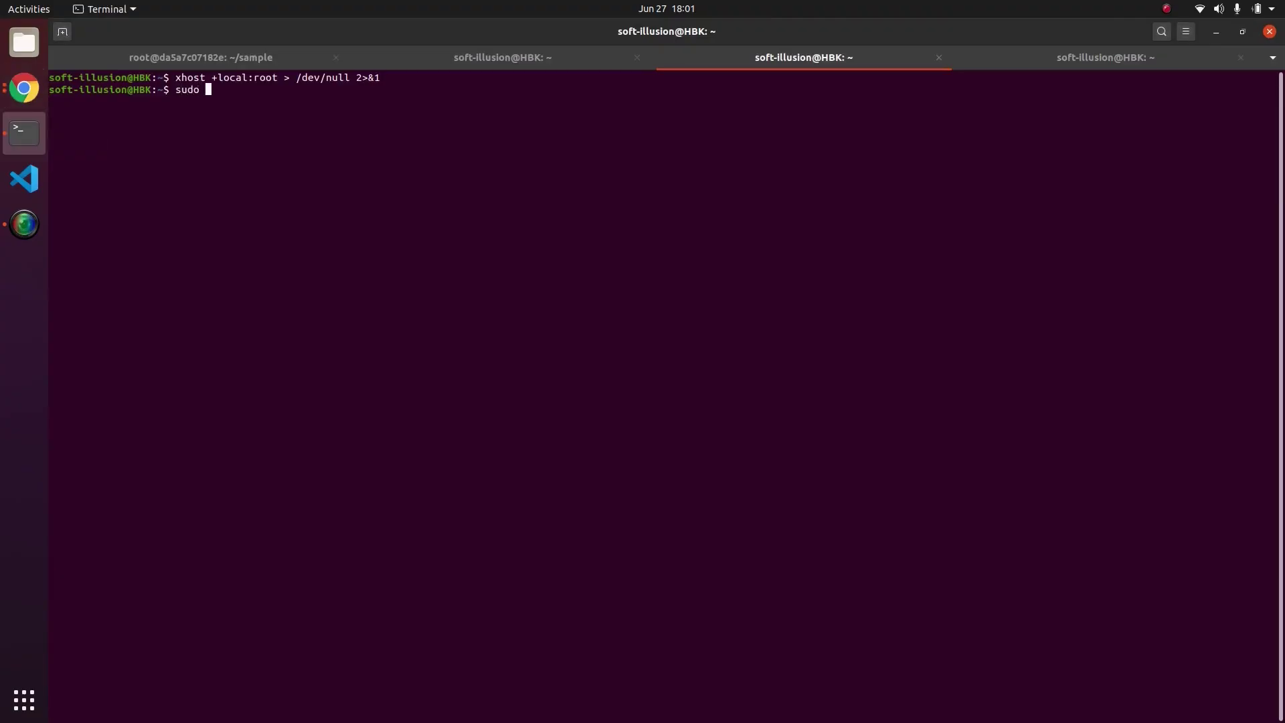
key(ctrl+shift+v)
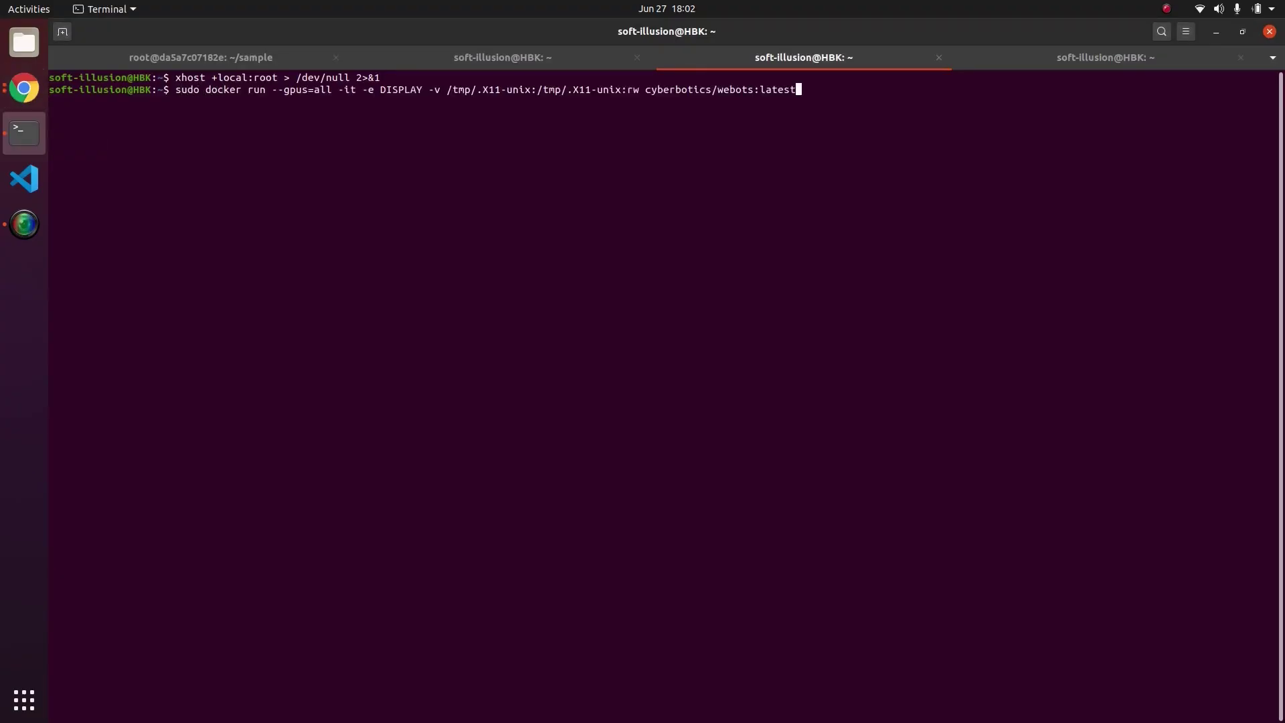
key(Left)
key(Left)
key(Left)
key(Left)
key(Left)
key(Left)
key(Left)
key(BackSpace)
key(BackSpace)
key(BackSpace)
key(BackSpace)
key(BackSpace)
key(BackSpace)
key(BackSpace)
key(BackSpace)
key(BackSpace)
key(BackSpace)
key(BackSpace)
key(BackSpace)
key(BackSpace)
key(BackSpace)
key(BackSpace)
key(BackSpace)
key(BackSpace)
key(BackSpace)
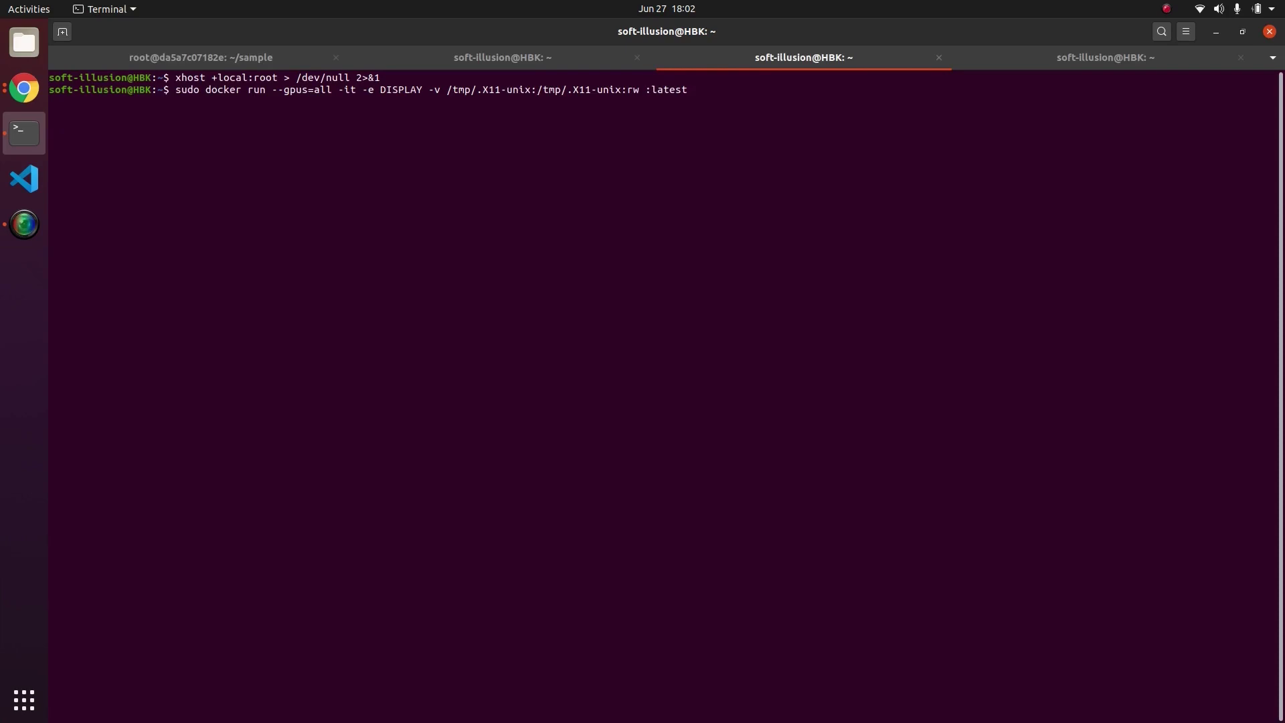
text(sift)
- Replace the image name with soft_illusion_sample and launch the container
key(ctrl+Page_Up)
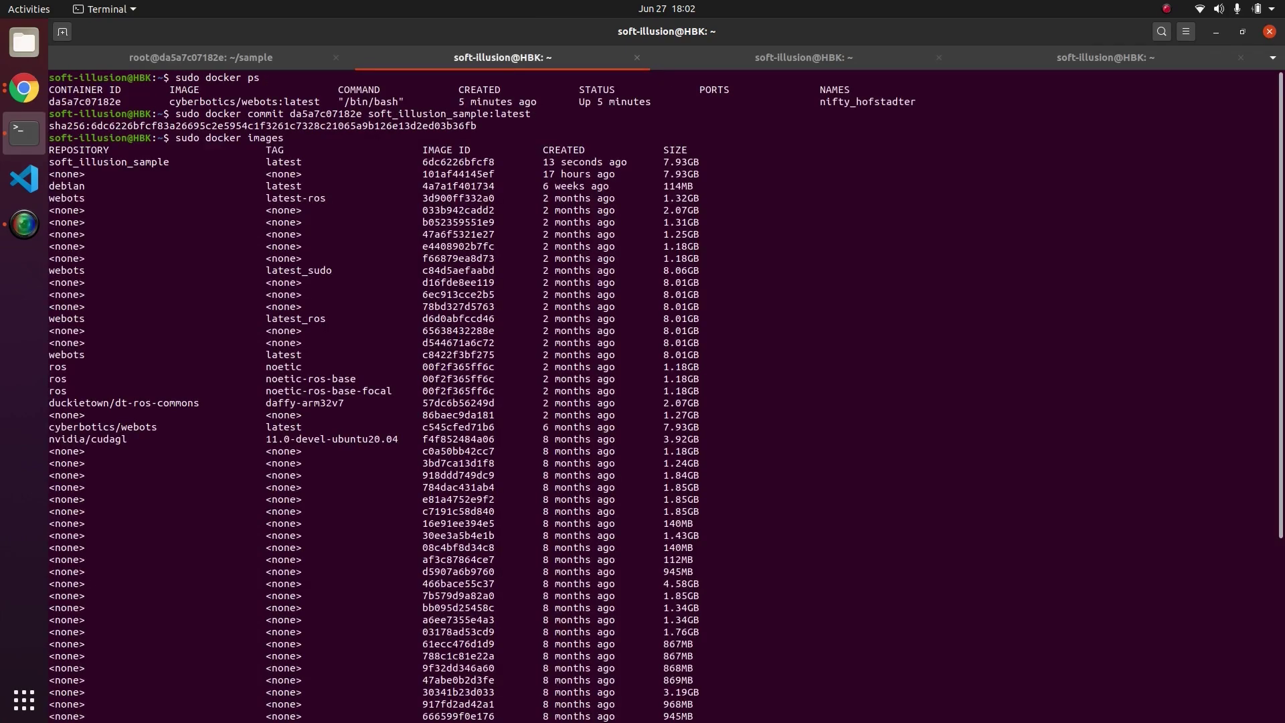
drag(170, 162, 49, 162)
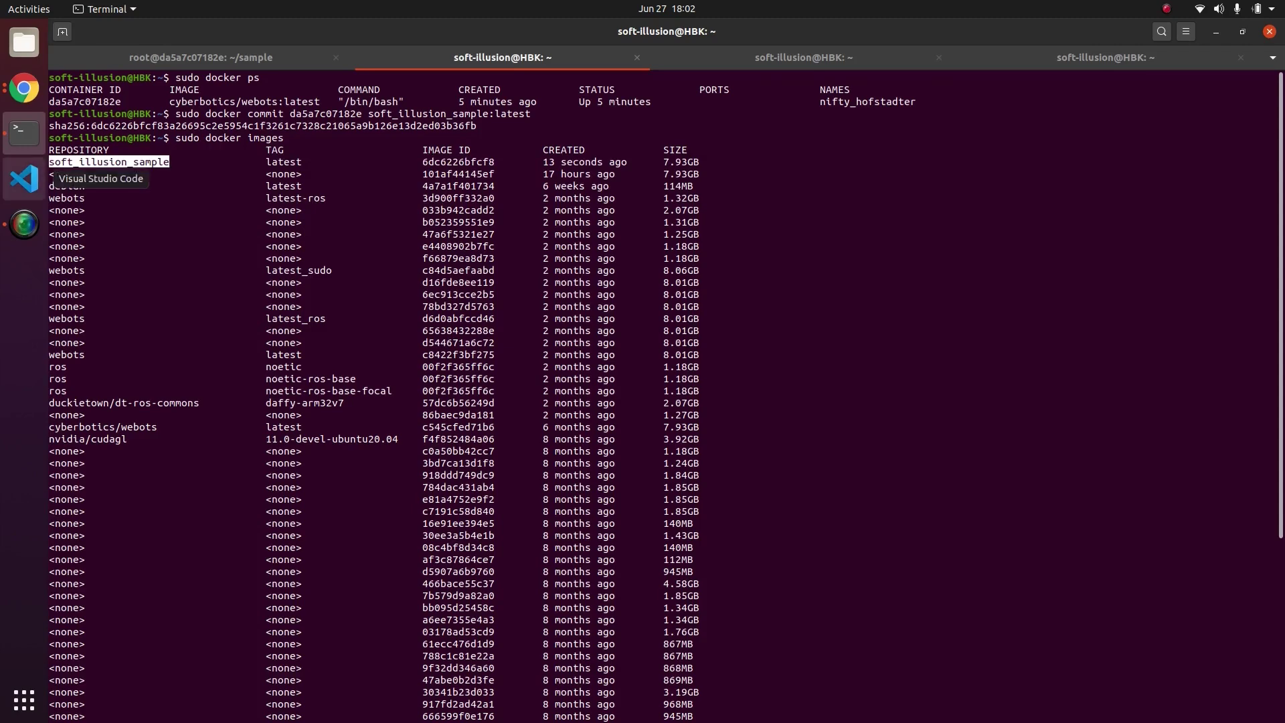
key(ctrl+Page_Down)
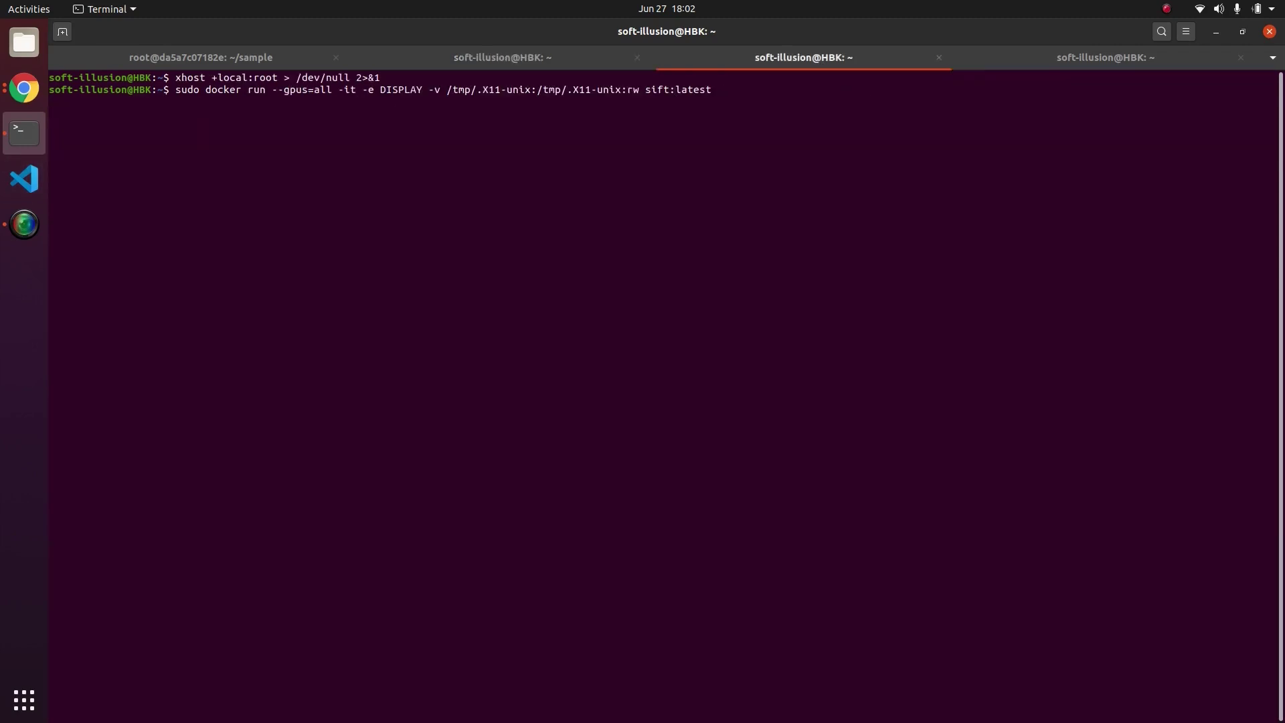
key(BackSpace)
key(BackSpace)
key(BackSpace)
key(Tab)
key(Right)
key(Right)
key(Right)
key(Right)
key(Return)
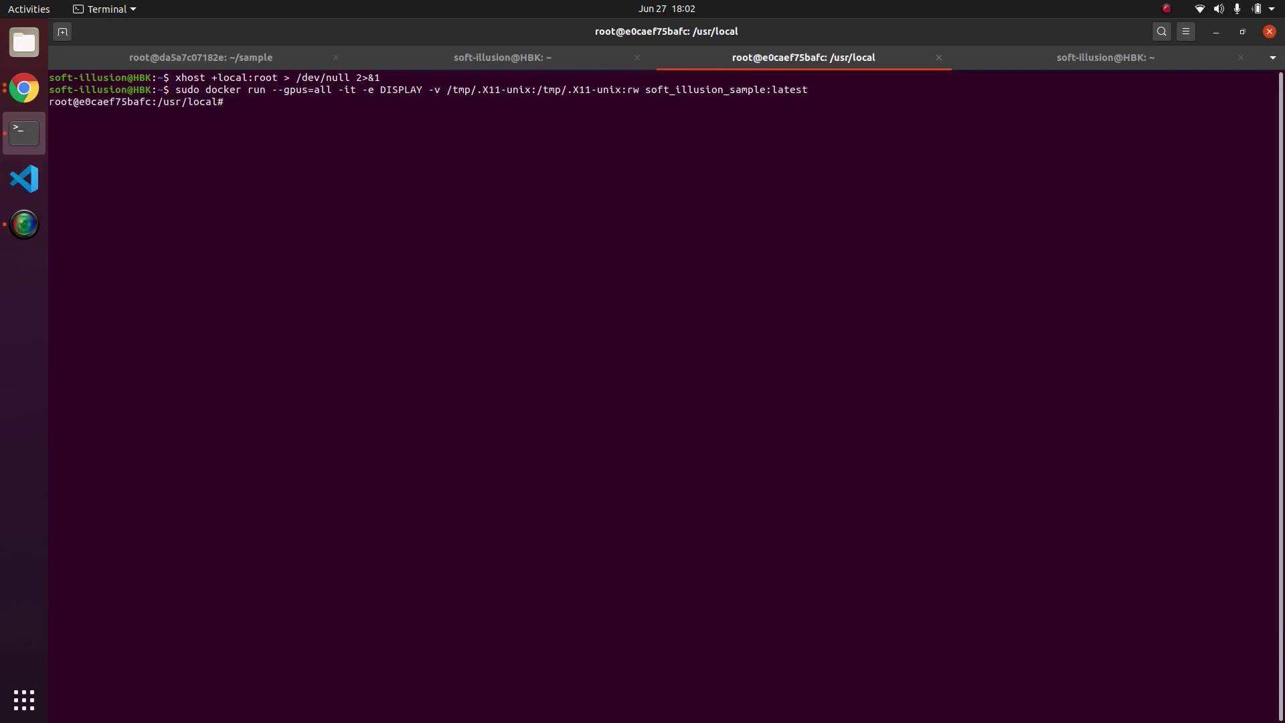
- Move up to /usr and list it, then return home and list the home folder
text(cd ..)
key(Return)
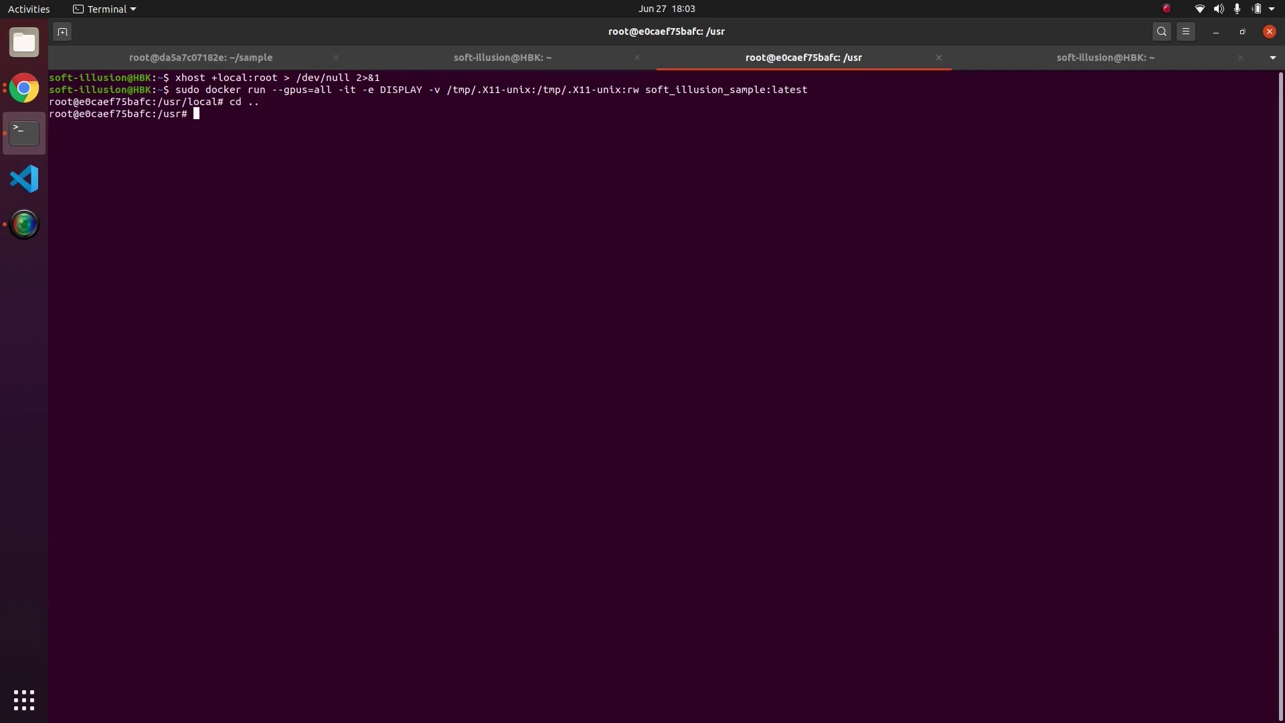
text(ls)
key(Return)
text(cd)
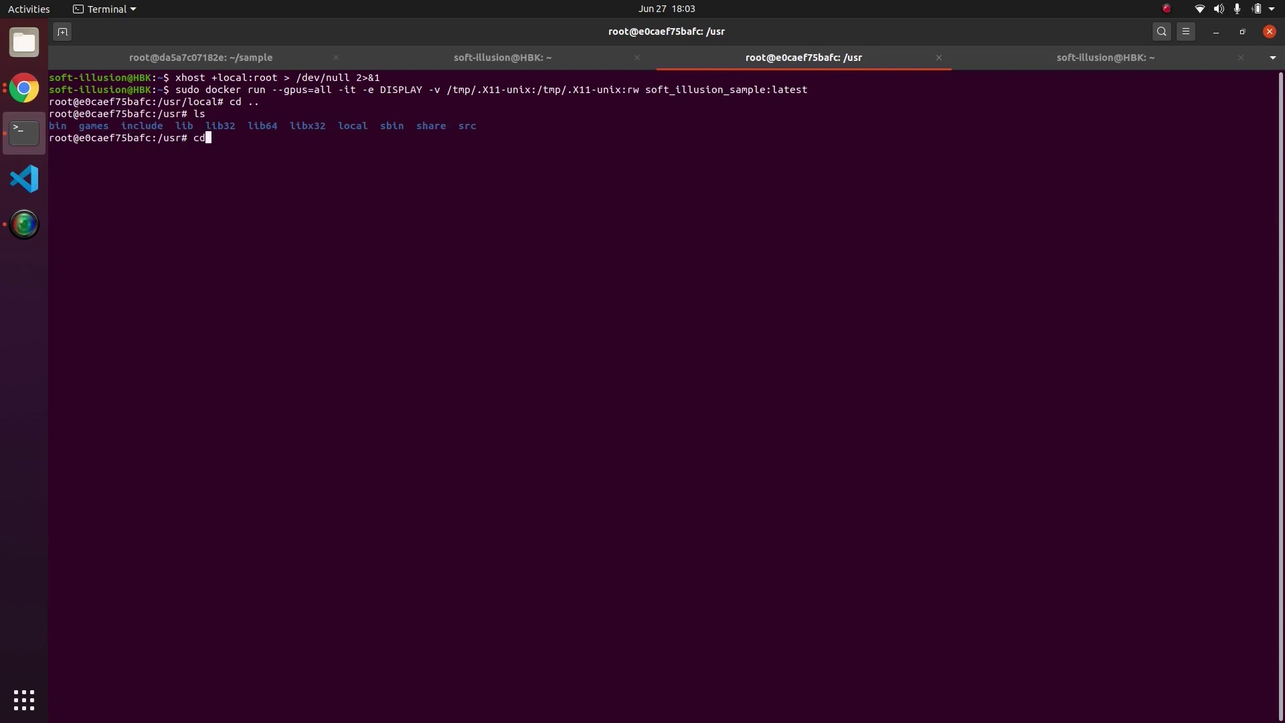
key(Return)
text(ls)
key(Return)
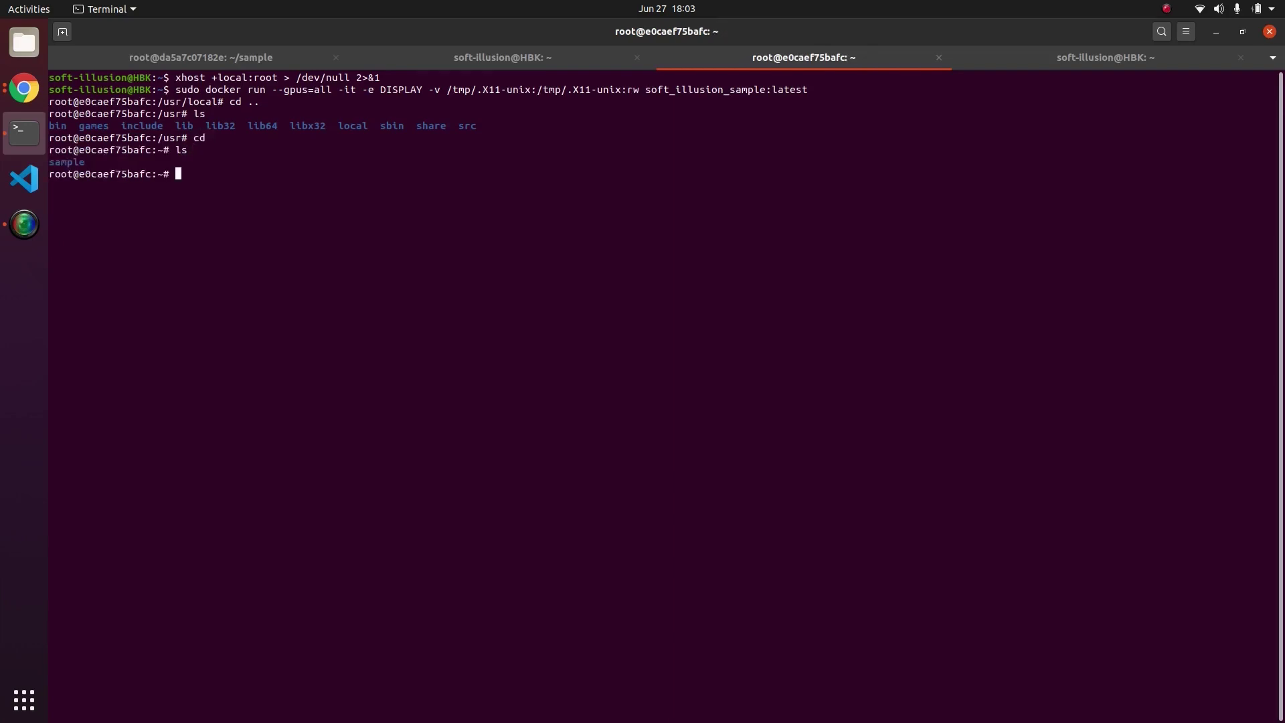
- Enter the sample folder, list it, and highlight spot_human.wbt
text(cd sample/)
key(Return)
text(ls)
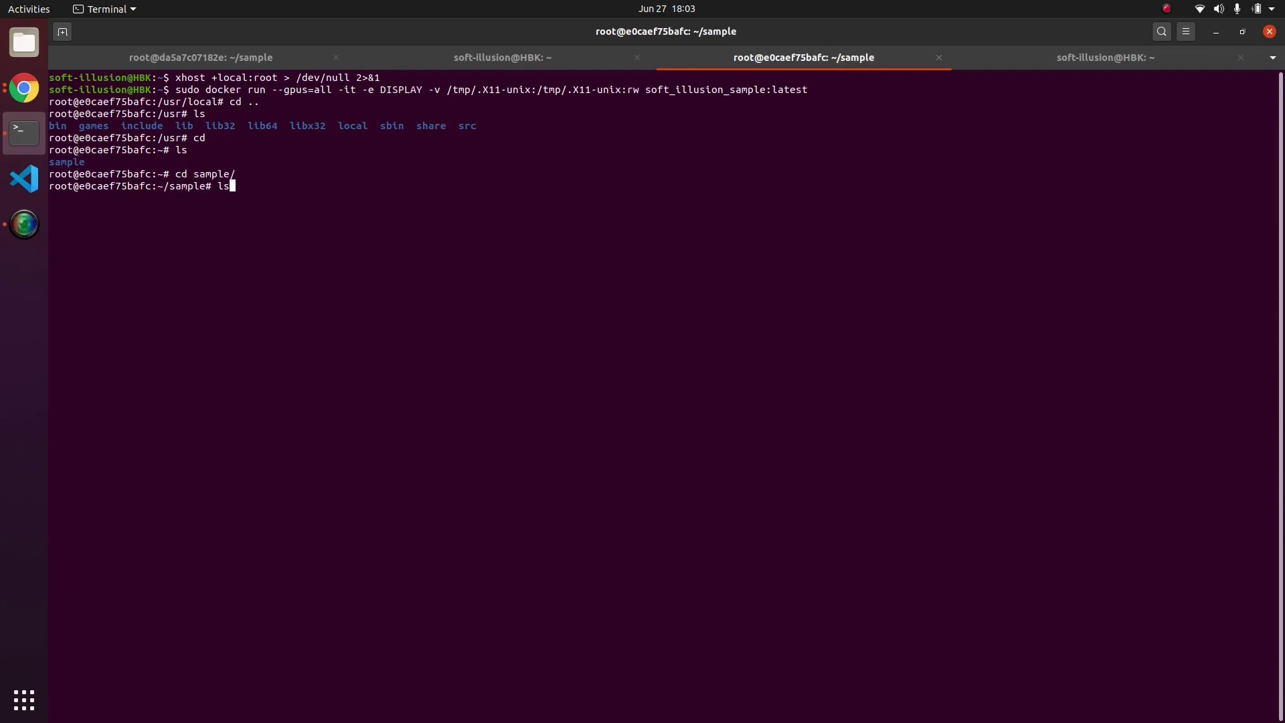
key(Return)
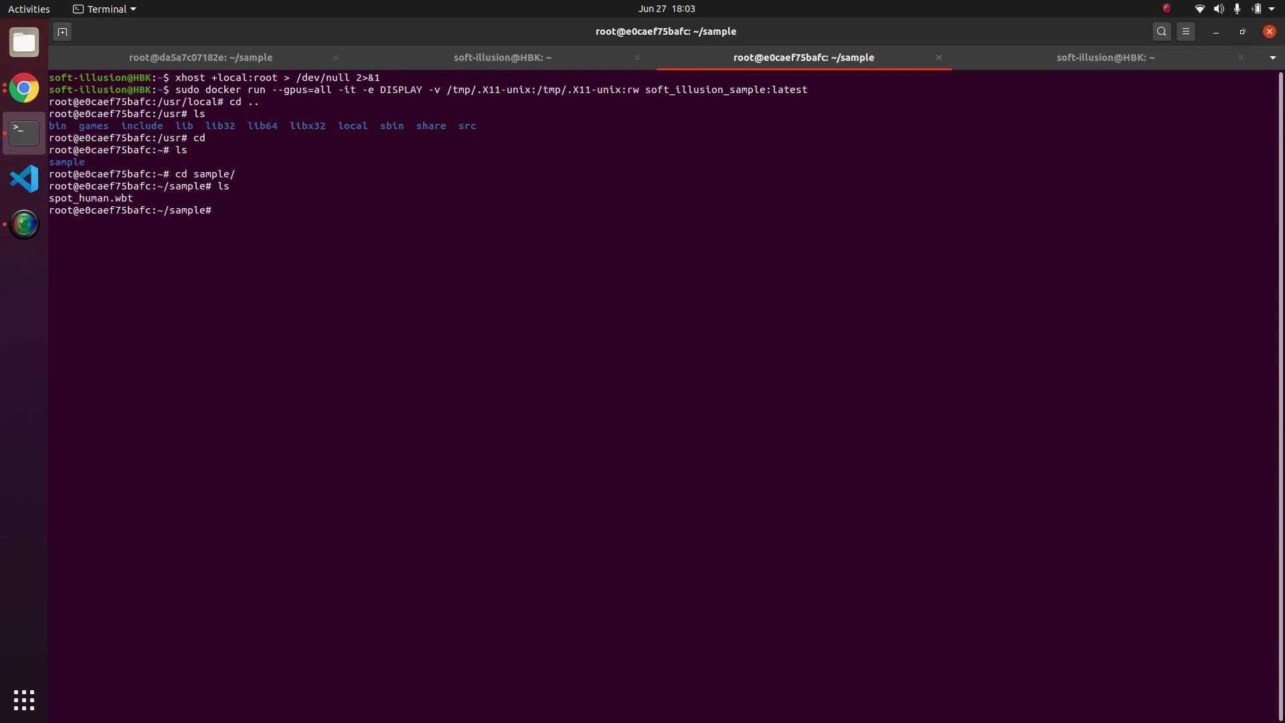
drag(1272, 198, 48, 198)
click(49, 198)
key(alt+1)
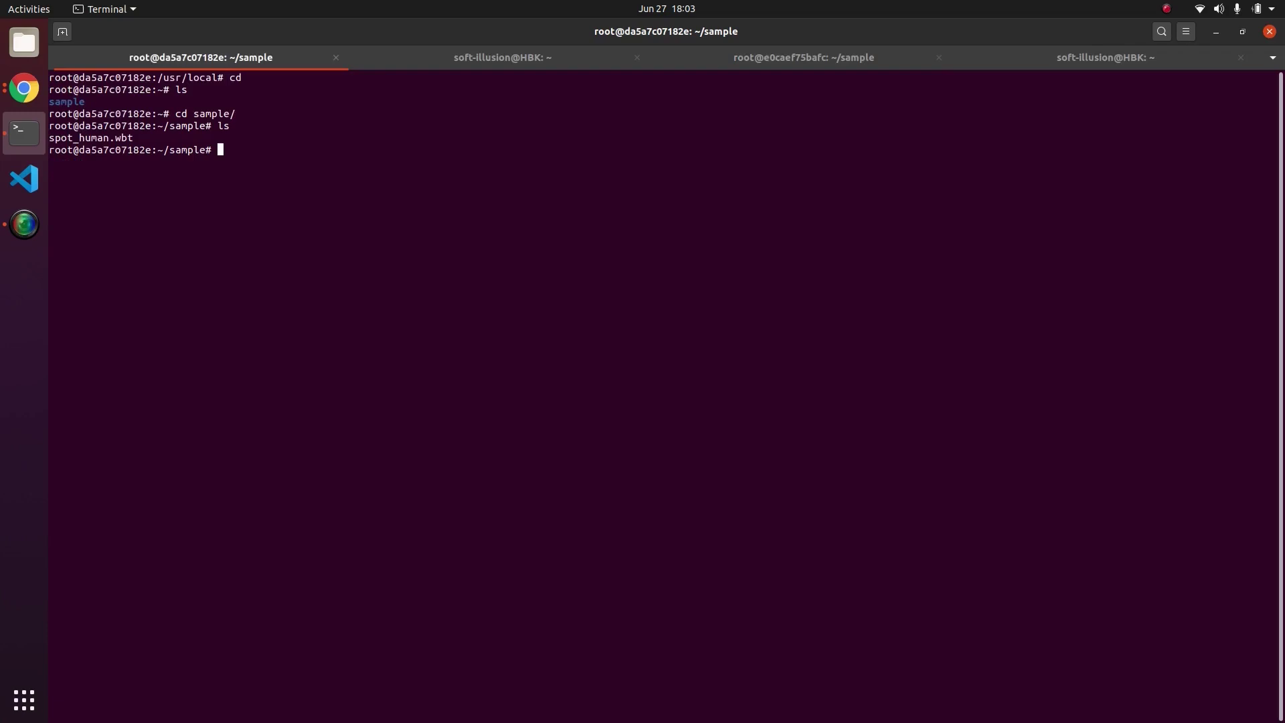
key(alt+3)
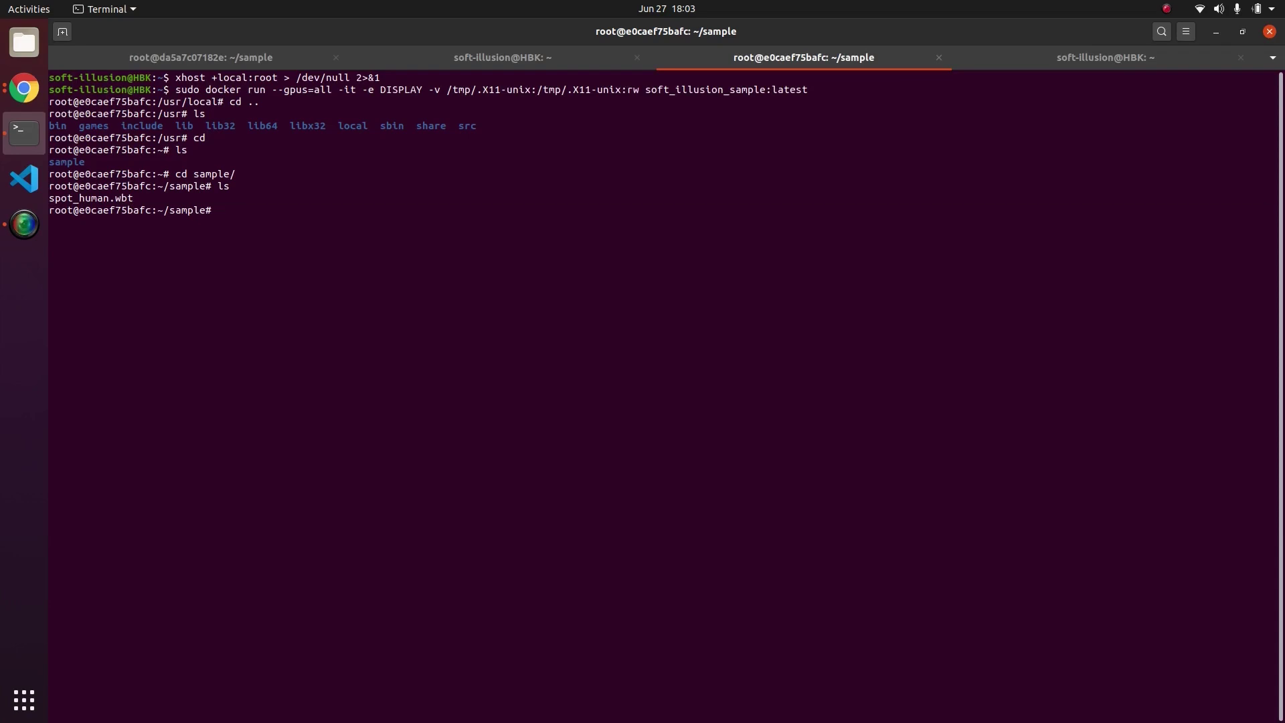
triple_click(96, 198)
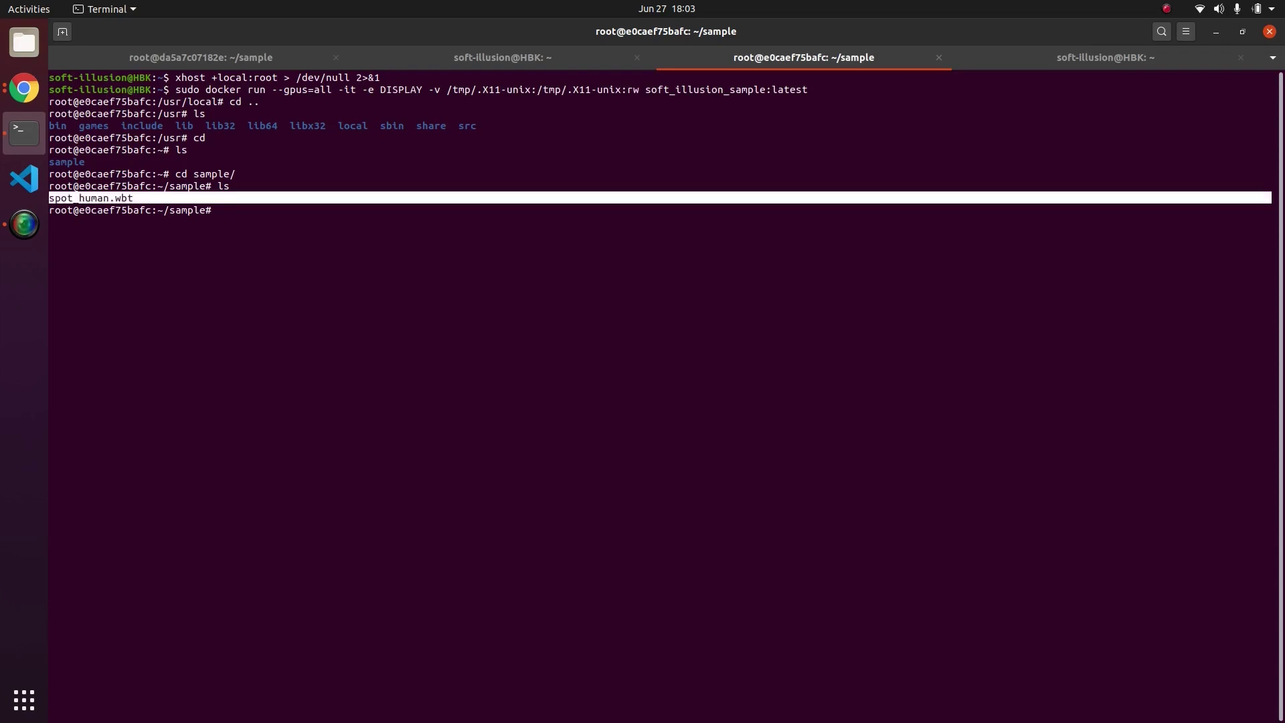